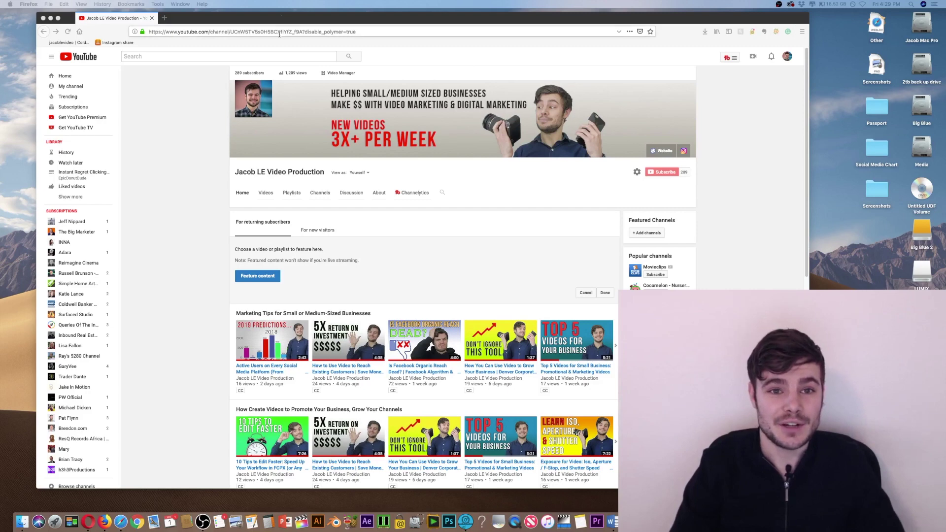
Switch from the classic Creator Studio video manager to the YouTube Studio Beta dashboard
{"action": "left_click_drag", "start_coordinate": [280, 16], "coordinate": [273, 14]}
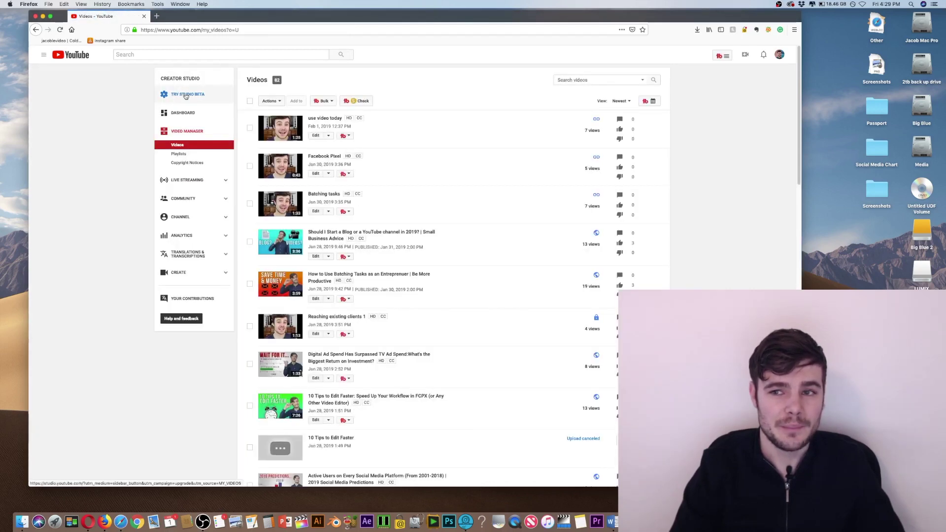
{"action": "left_click", "coordinate": [185, 96]}
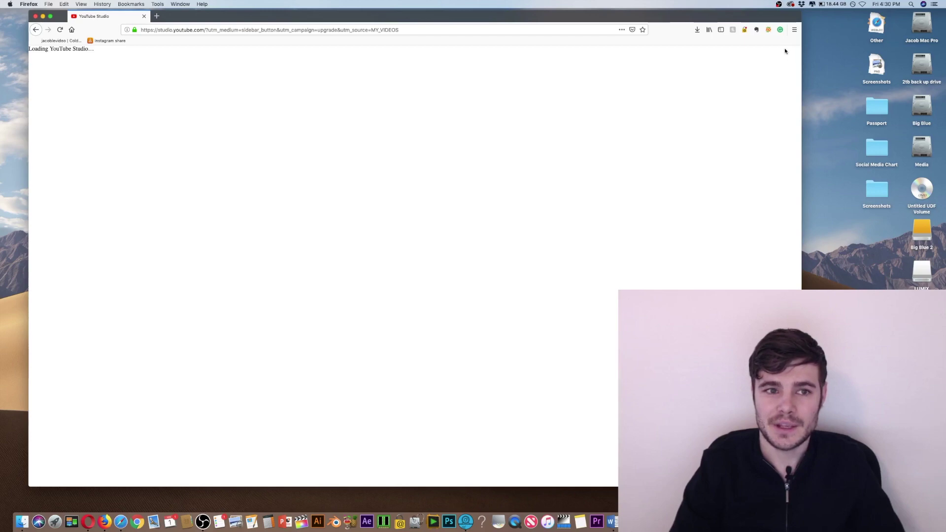
{"action": "left_click_drag", "start_coordinate": [461, 18], "coordinate": [460, 13]}
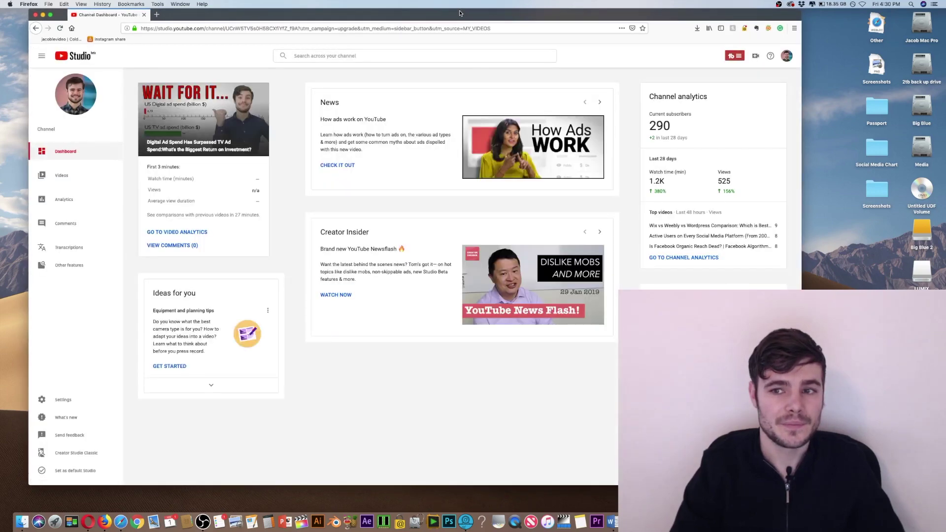
View the channel analytics and the video analytics of "how to choose music for your video: Start to finish", returning to the channel overview
{"action": "left_click", "coordinate": [61, 199]}
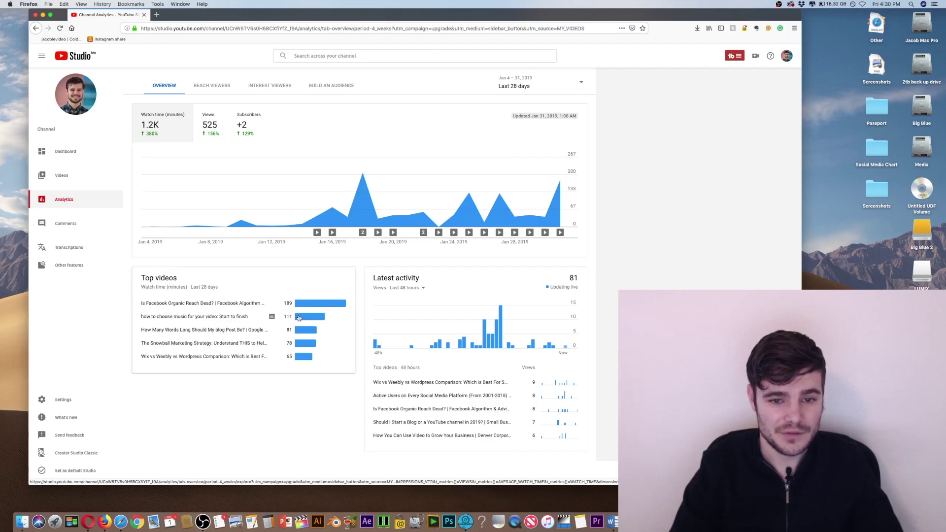
{"action": "left_click", "coordinate": [272, 316]}
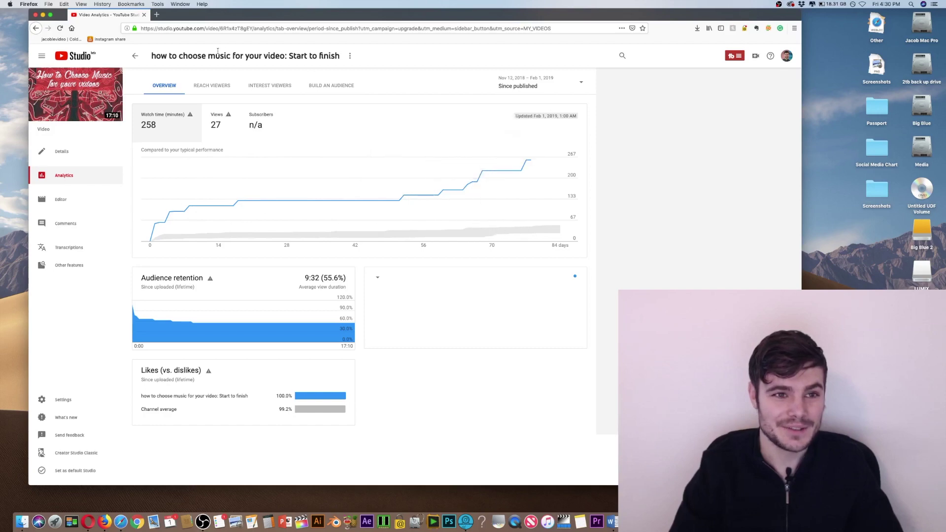
{"action": "left_click", "coordinate": [35, 28]}
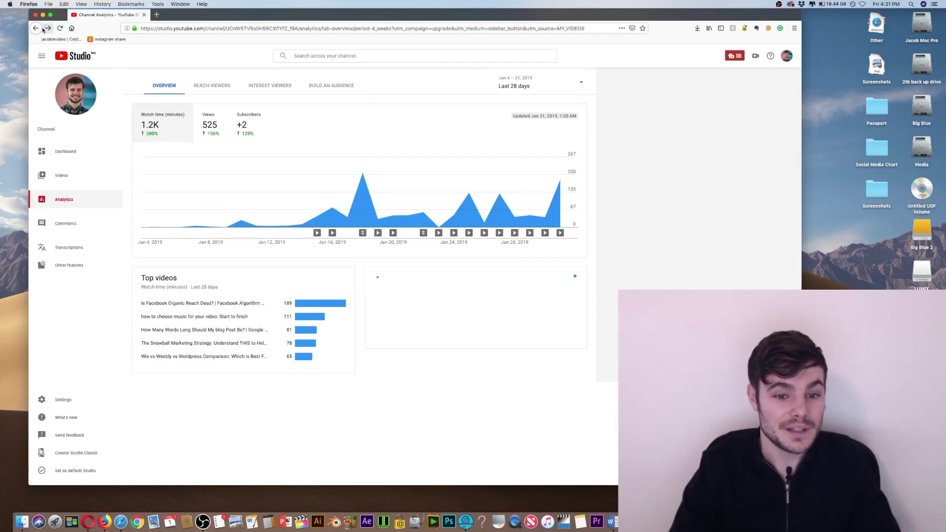
Open the channel's list of uploaded videos and browse down through the older uploads
{"action": "left_click", "coordinate": [83, 174]}
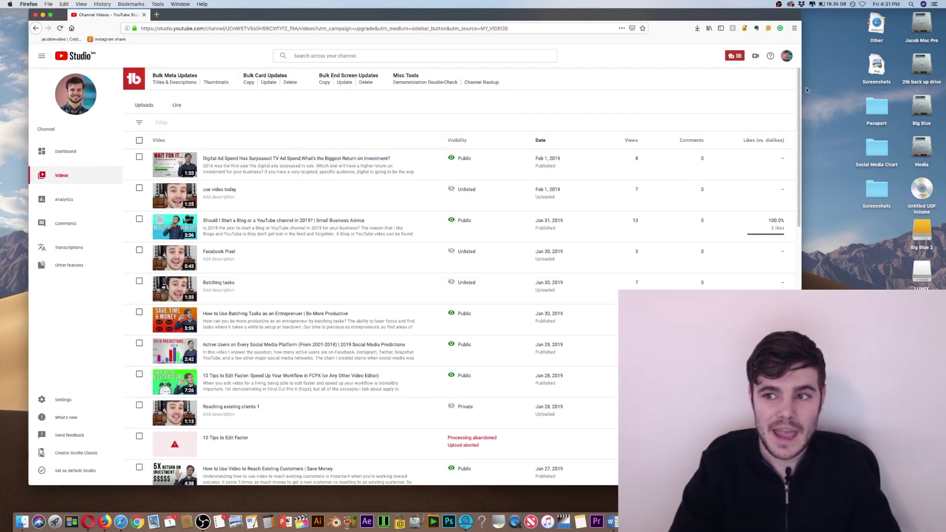
{"action": "left_click_drag", "start_coordinate": [798, 81], "coordinate": [794, 210]}
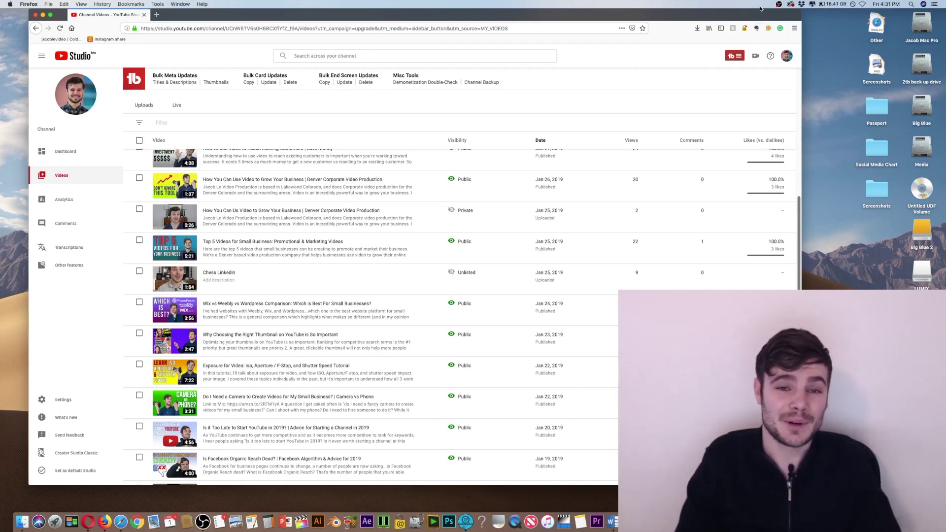
{"action": "left_click_drag", "start_coordinate": [555, 15], "coordinate": [558, 14]}
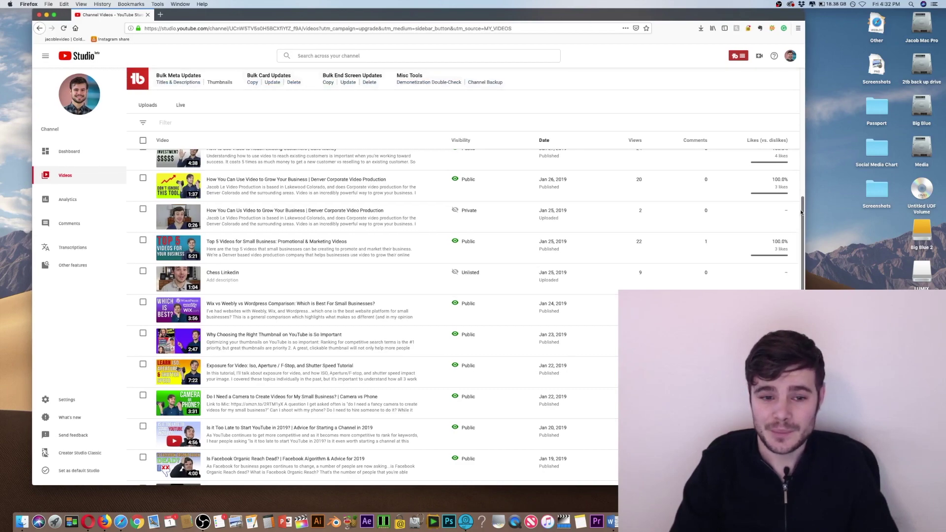
{"action": "left_click_drag", "start_coordinate": [801, 213], "coordinate": [802, 339]}
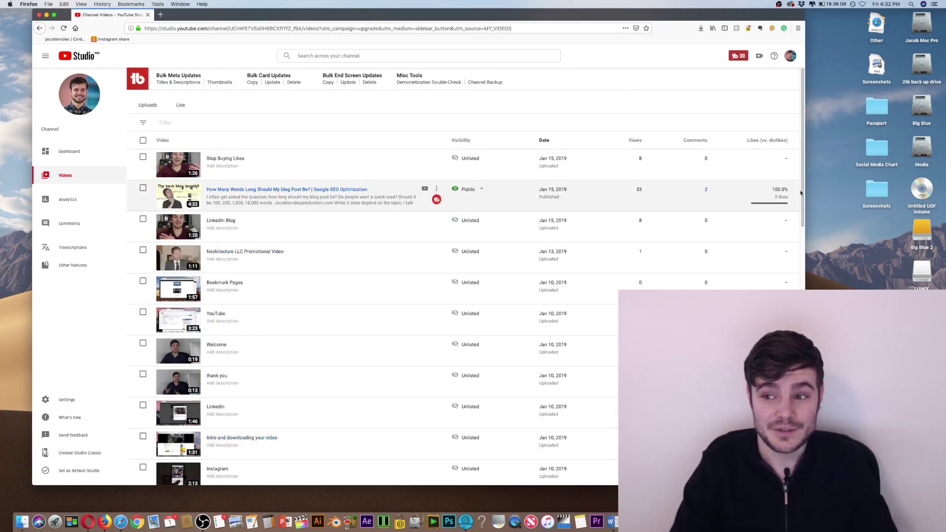
{"action": "left_click_drag", "start_coordinate": [802, 198], "coordinate": [804, 457]}
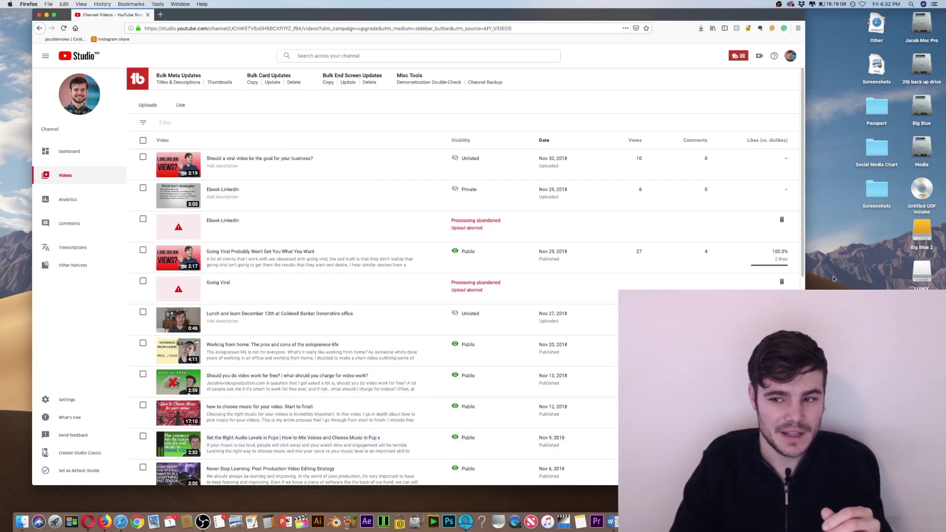
{"action": "scroll", "coordinate": [799, 239], "scroll_direction": "down", "scroll_amount": 5}
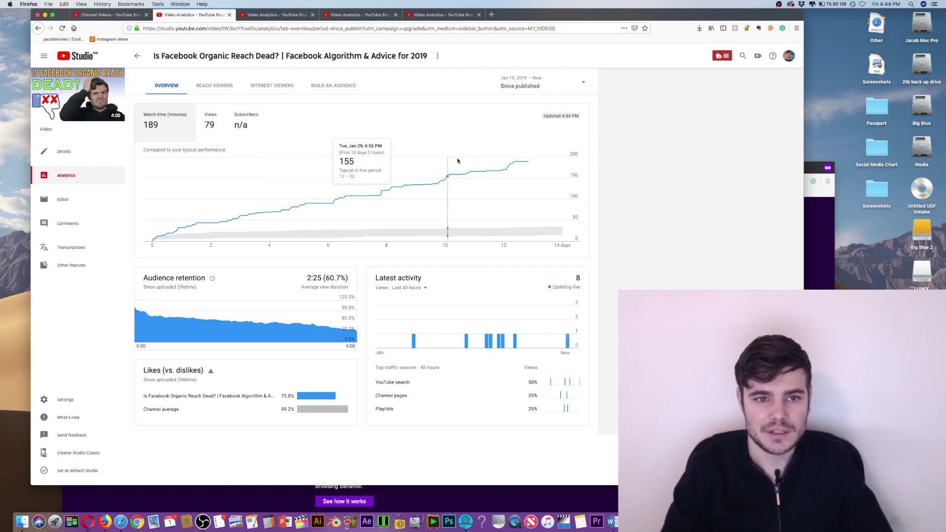
Examine the views of "Is Facebook Organic Reach Dead?" in its analytics overview, and its impressions, click-through rate and views under Reach Viewers
{"action": "left_click", "coordinate": [210, 123]}
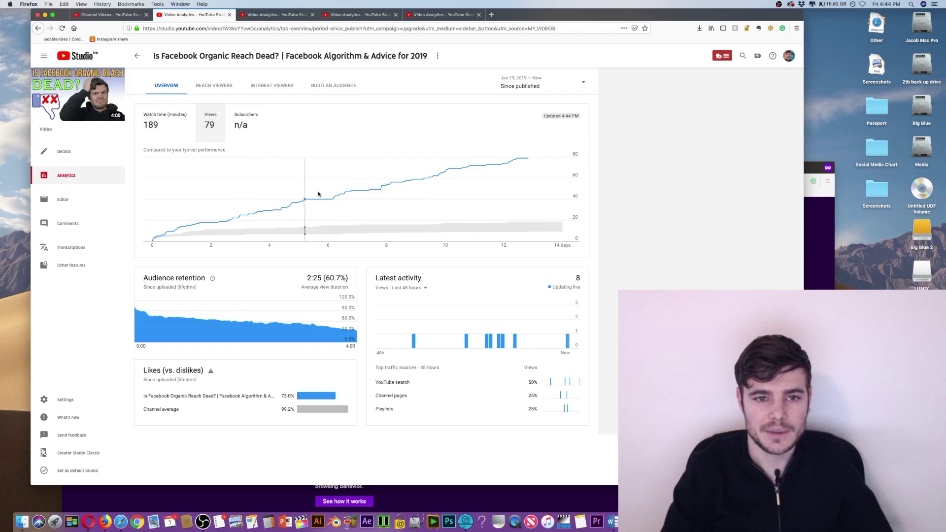
{"action": "left_click", "coordinate": [209, 85]}
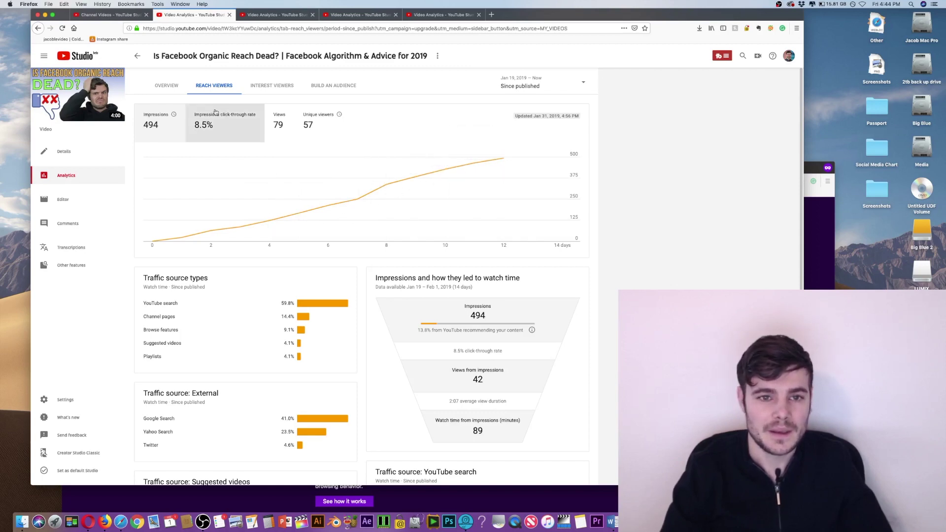
{"action": "mouse_move", "coordinate": [196, 121]}
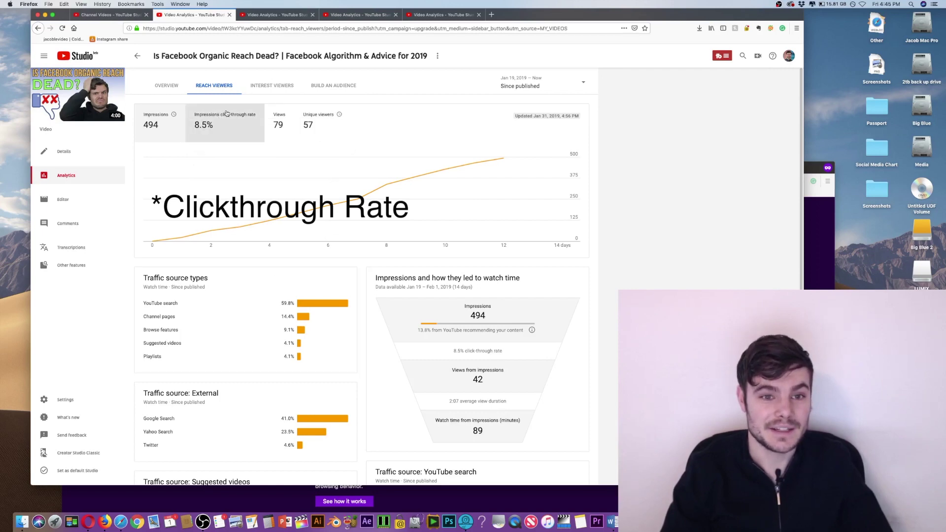
{"action": "left_click", "coordinate": [278, 120]}
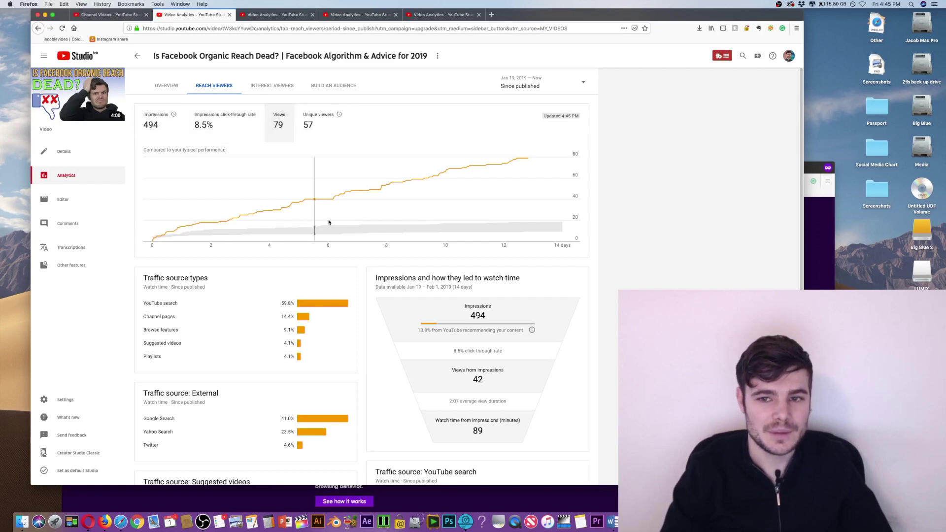
{"action": "left_click", "coordinate": [166, 126]}
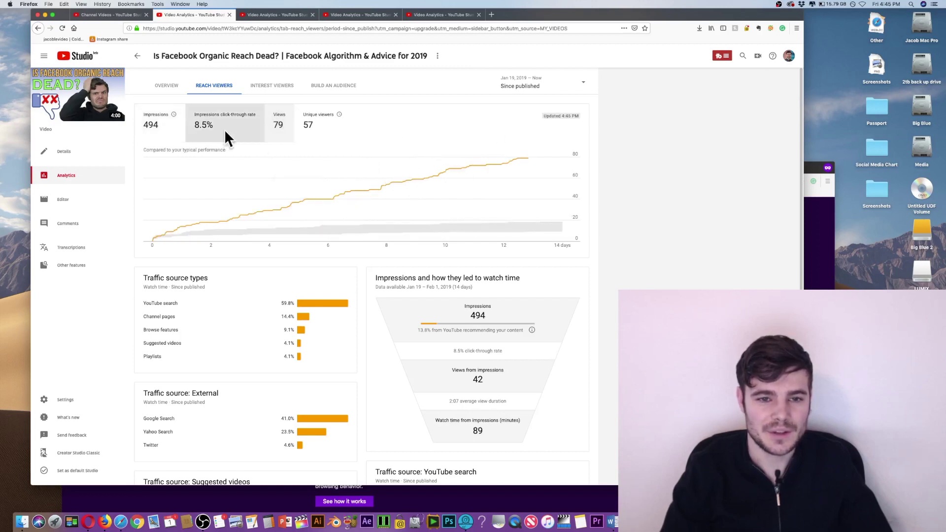
Review the video's traffic sources, including source types, external sites, suggested videos, playlists and YouTube search terms
{"action": "scroll", "coordinate": [801, 122], "scroll_direction": "down", "scroll_amount": 3}
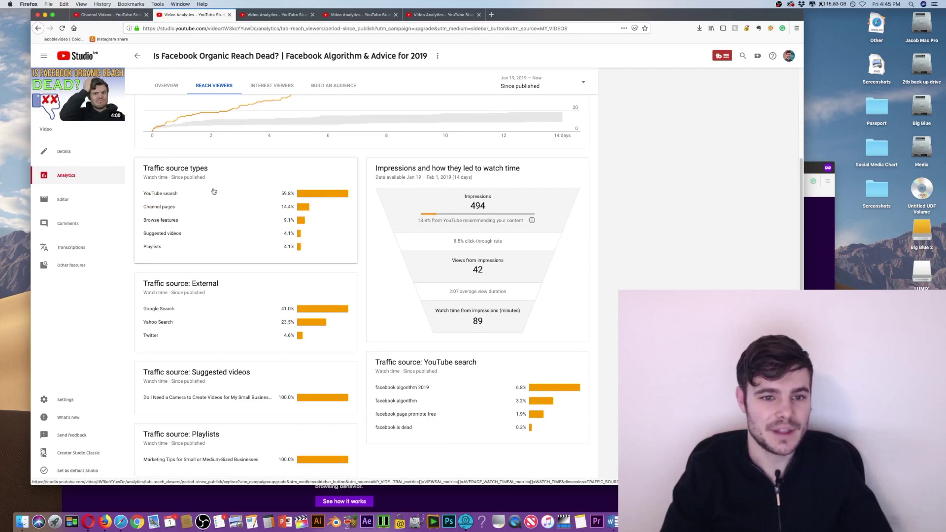
{"action": "mouse_move", "coordinate": [231, 170]}
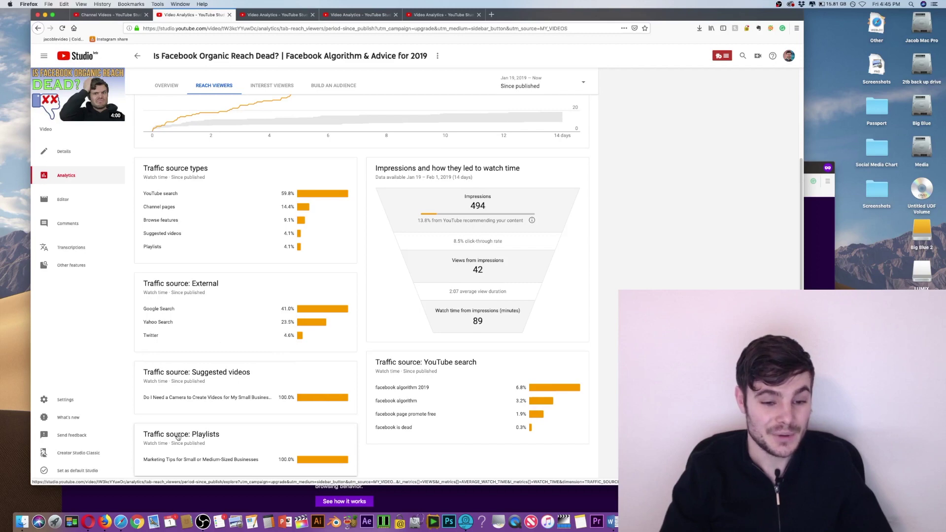
{"action": "mouse_move", "coordinate": [195, 438]}
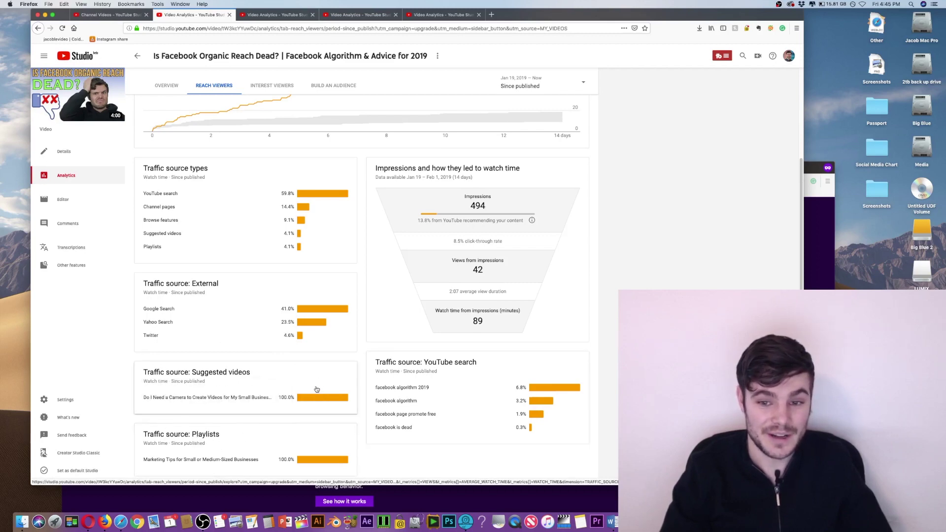
{"action": "mouse_move", "coordinate": [284, 429]}
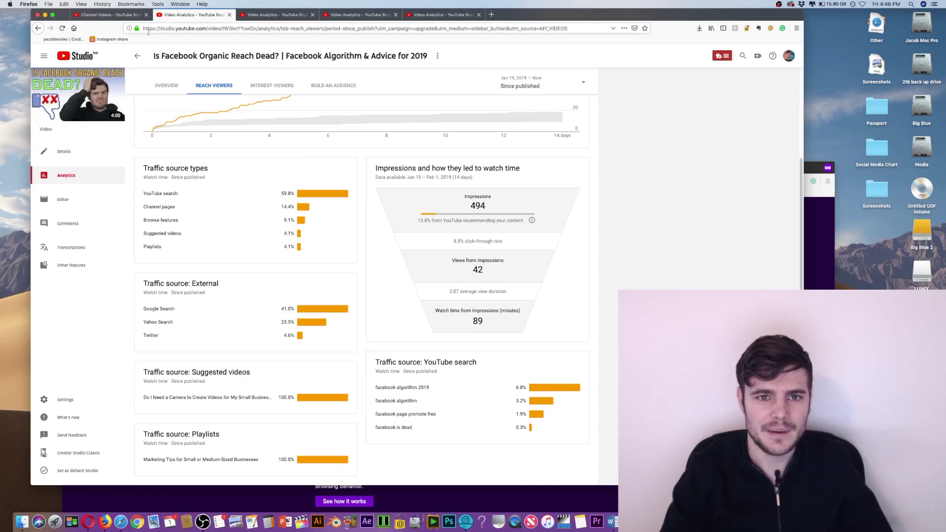
Open the video's watch page with playback paused, and bring up its edit page in a new tab
{"action": "left_click", "coordinate": [77, 110]}
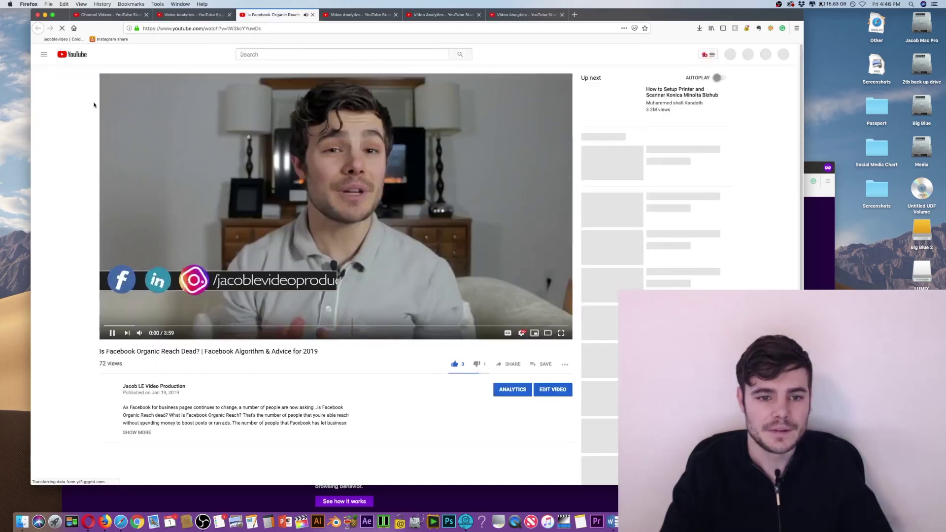
{"action": "left_click", "coordinate": [119, 336]}
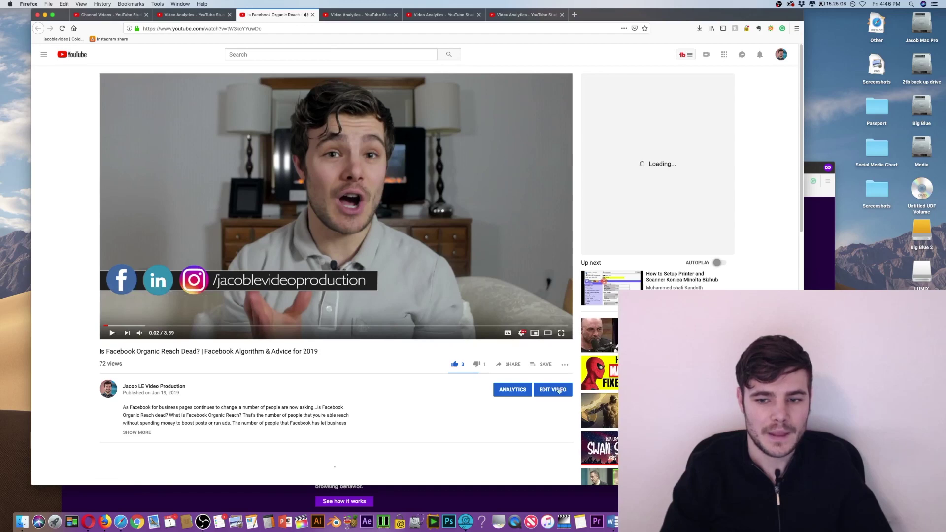
{"action": "right_click", "coordinate": [552, 391]}
{"action": "left_click", "coordinate": [577, 391]}
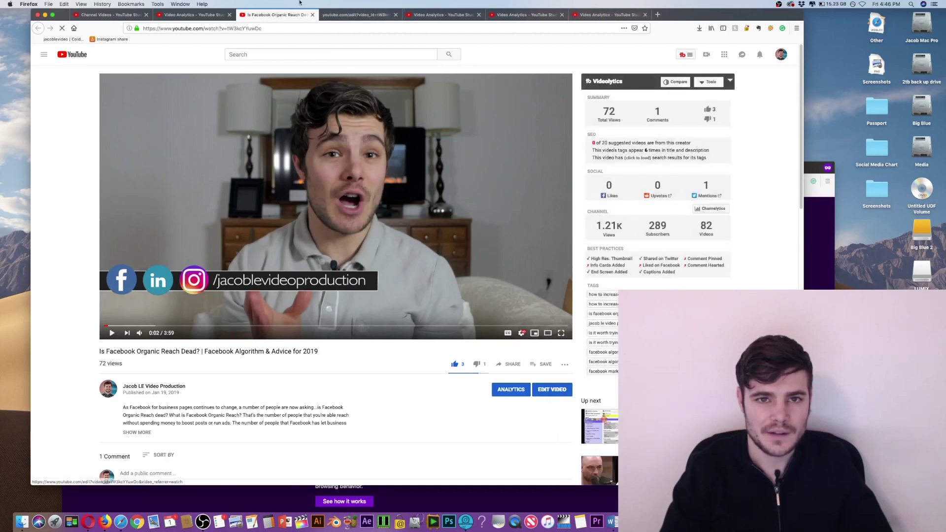
{"action": "left_click", "coordinate": [349, 15]}
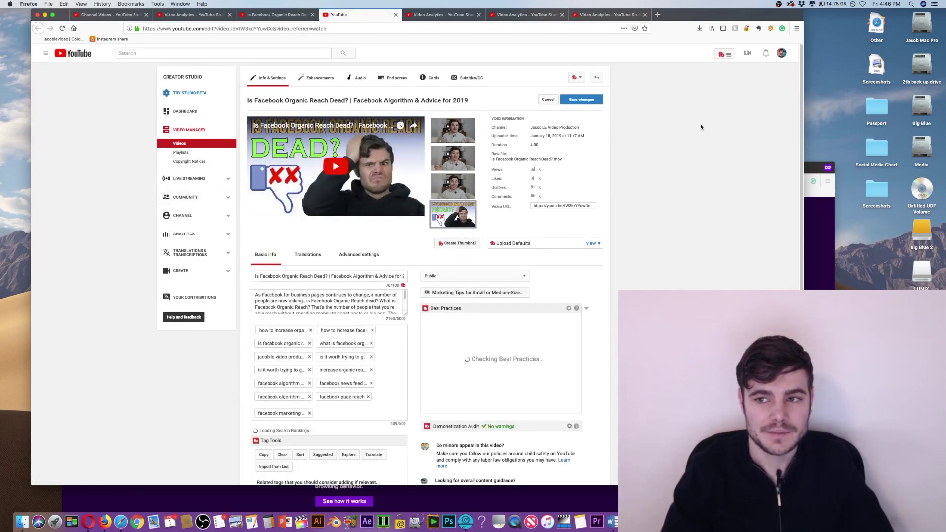
Look up the video's tag "is facebook organic reach dead?" in the Keyword Explorer, and close the explorer
{"action": "scroll", "coordinate": [794, 94], "scroll_direction": "down", "scroll_amount": 2}
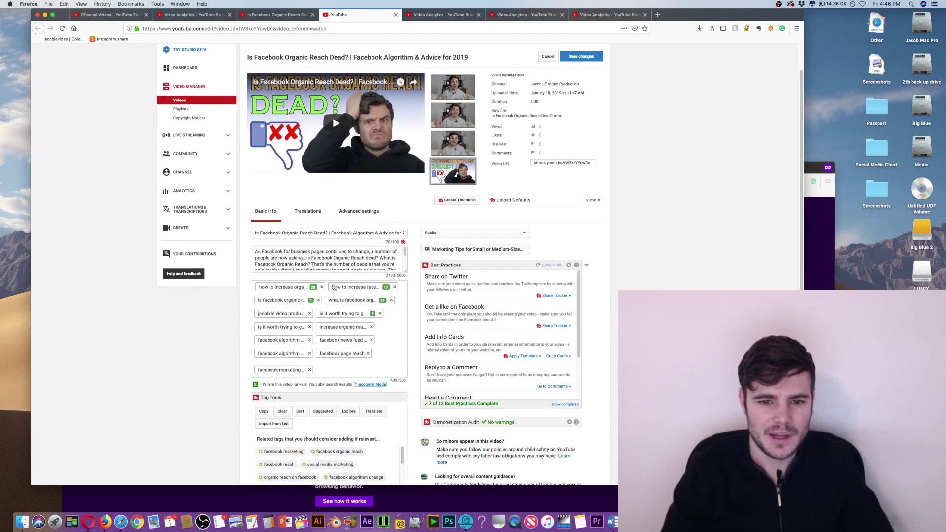
{"action": "left_click", "coordinate": [280, 301]}
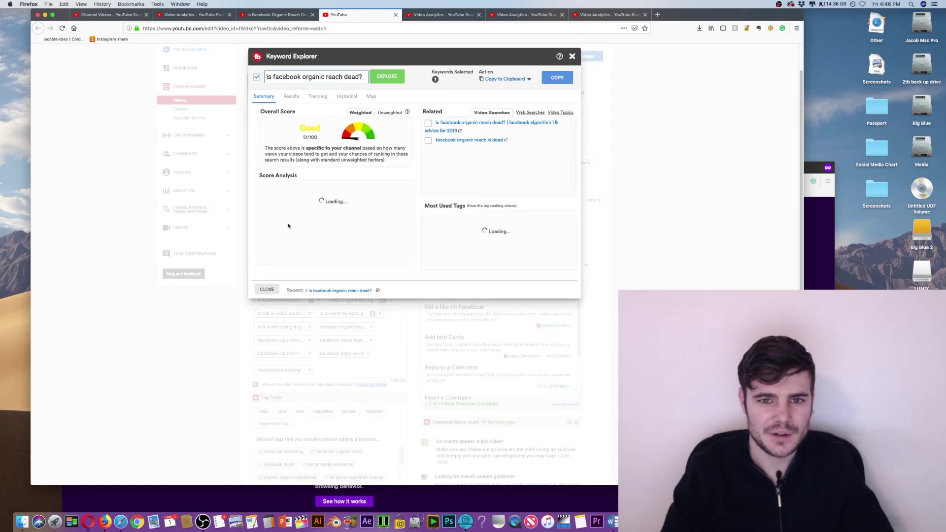
{"action": "left_click", "coordinate": [573, 57]}
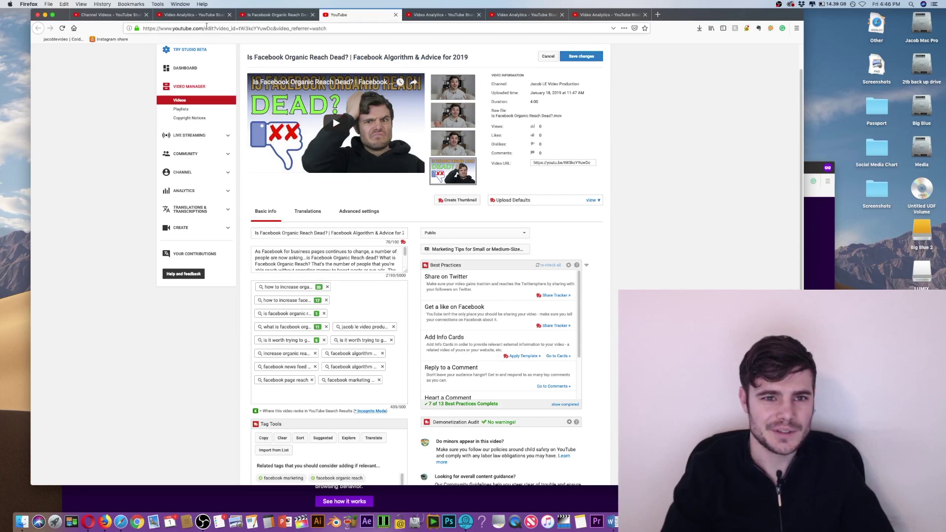
Compare the video's traffic sources in the Reach Viewers analytics with the tag rankings on its edit page
{"action": "left_click", "coordinate": [194, 15]}
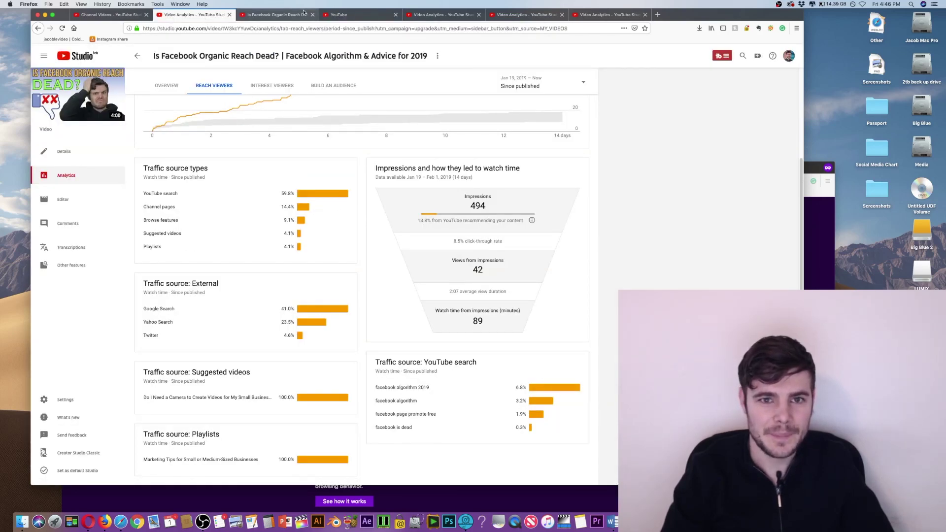
{"action": "left_click", "coordinate": [345, 15]}
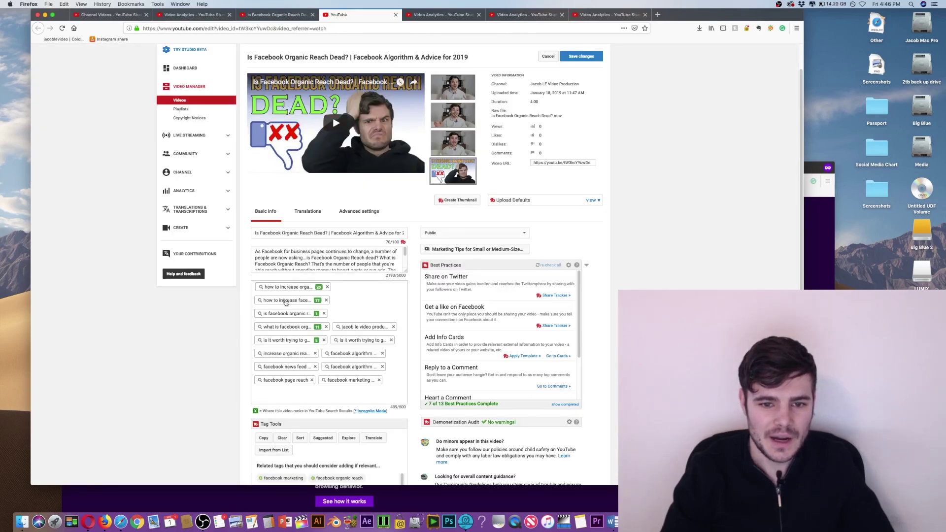
{"action": "left_click", "coordinate": [194, 15]}
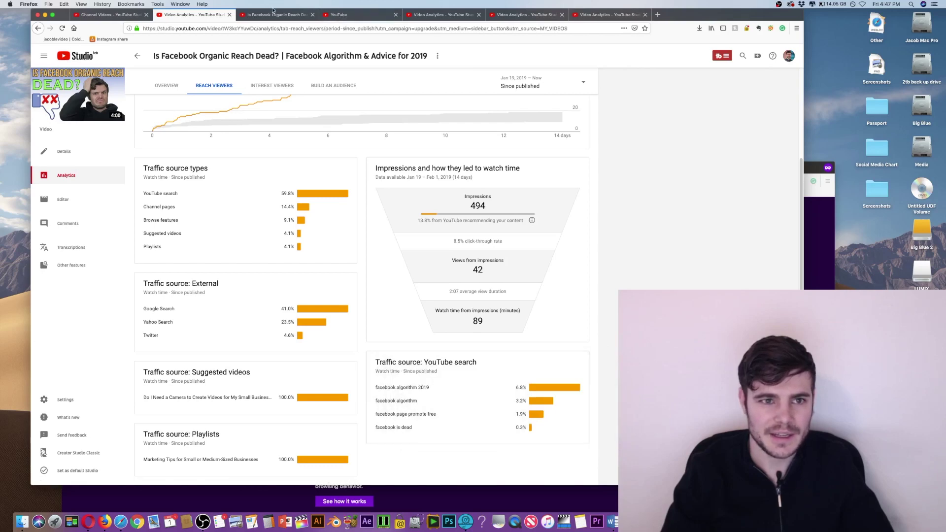
Open a new private browsing window, place it higher on the screen, and return to the video's watch page
{"action": "left_click", "coordinate": [52, 4]}
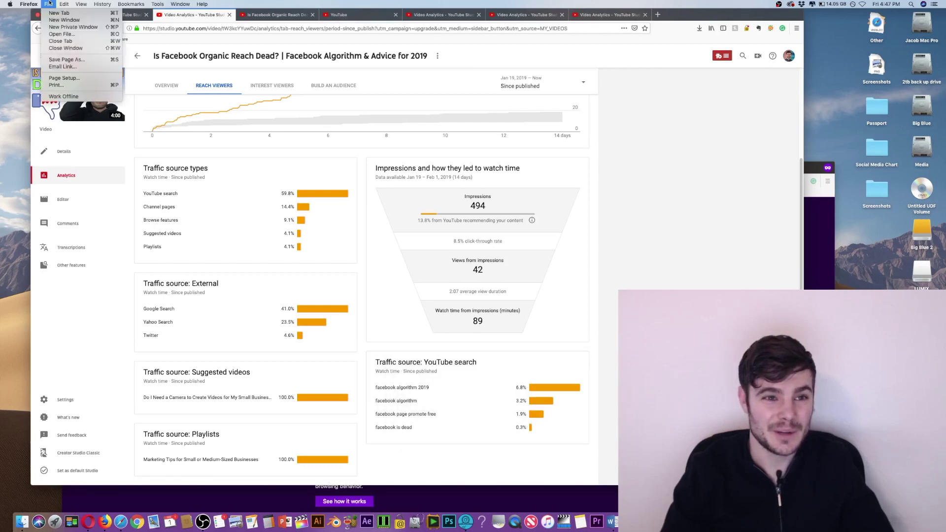
{"action": "left_click", "coordinate": [60, 28]}
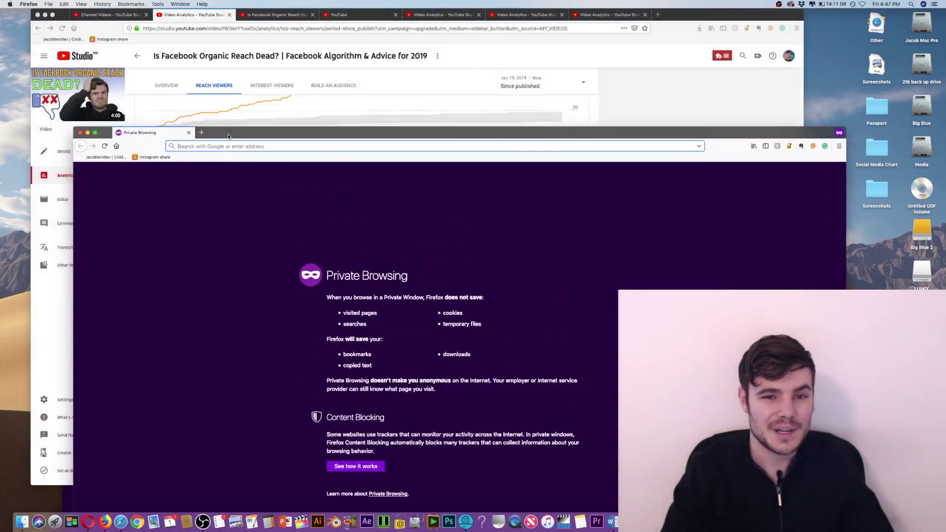
{"action": "left_click_drag", "start_coordinate": [228, 136], "coordinate": [239, 80]}
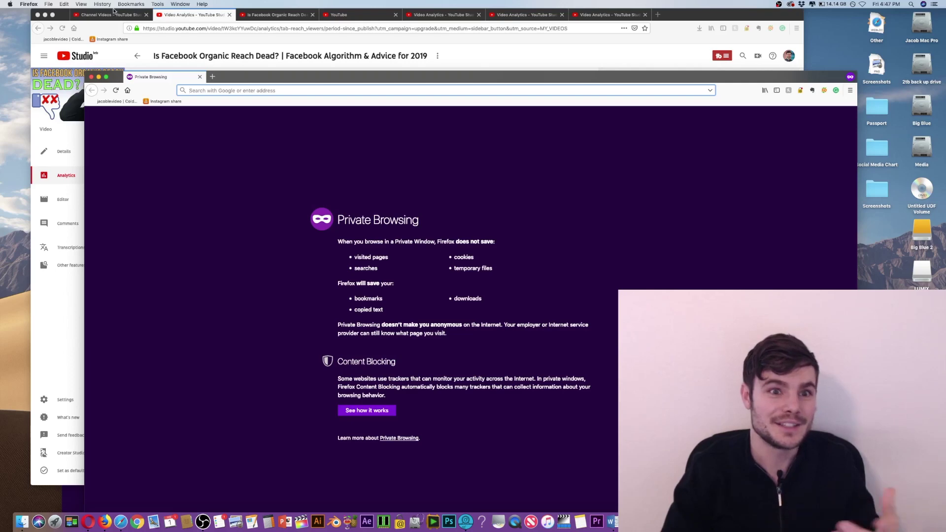
{"action": "left_click", "coordinate": [275, 14]}
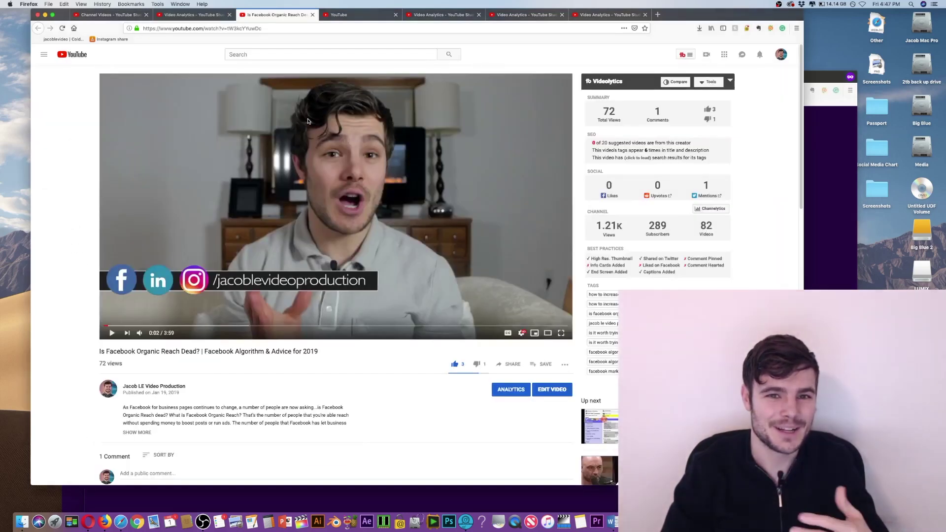
Switch to the private browsing window and search YouTube for the exact phrase "facebook algorithm 2019" in quotation marks
{"action": "mouse_move", "coordinate": [705, 15]}
{"action": "left_mouse_down"}
{"action": "mouse_move", "coordinate": [704, 32]}
{"action": "mouse_move", "coordinate": [691, 15]}
{"action": "left_mouse_up"}
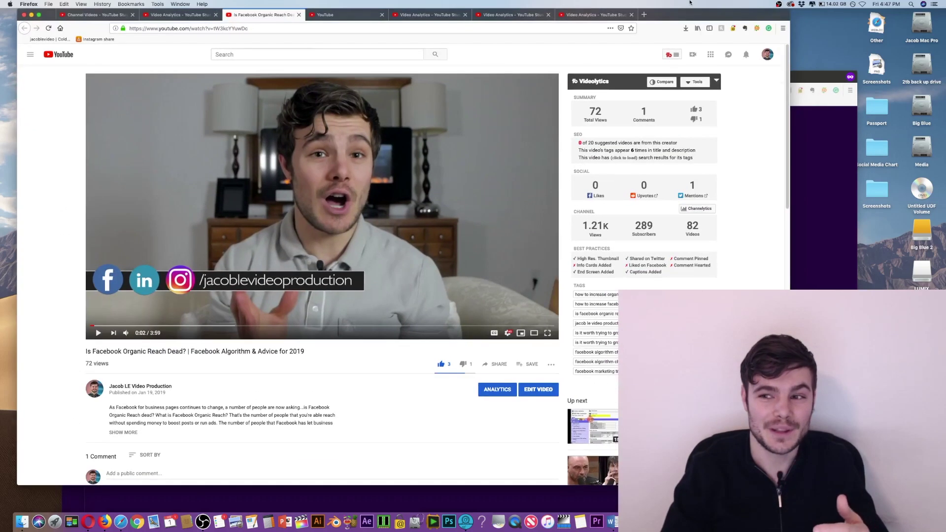
{"action": "left_click", "coordinate": [815, 134]}
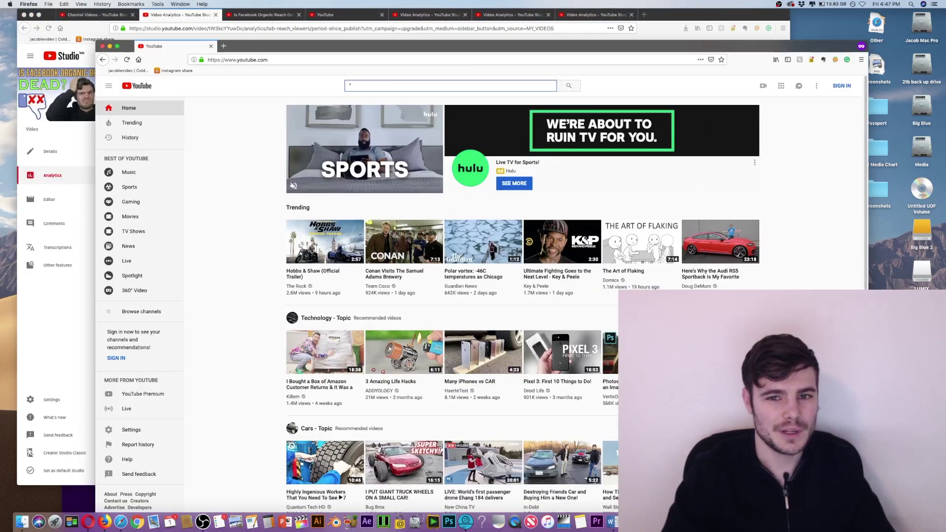
{"action": "left_click_drag", "start_coordinate": [353, 49], "coordinate": [463, 47]}
{"action": "type", "text": "f"}
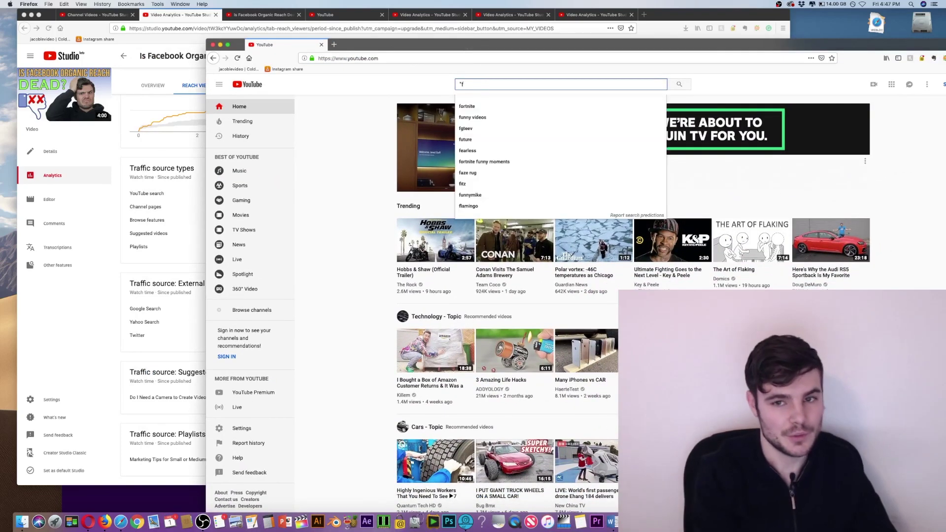
{"action": "type", "text": "acebook "}
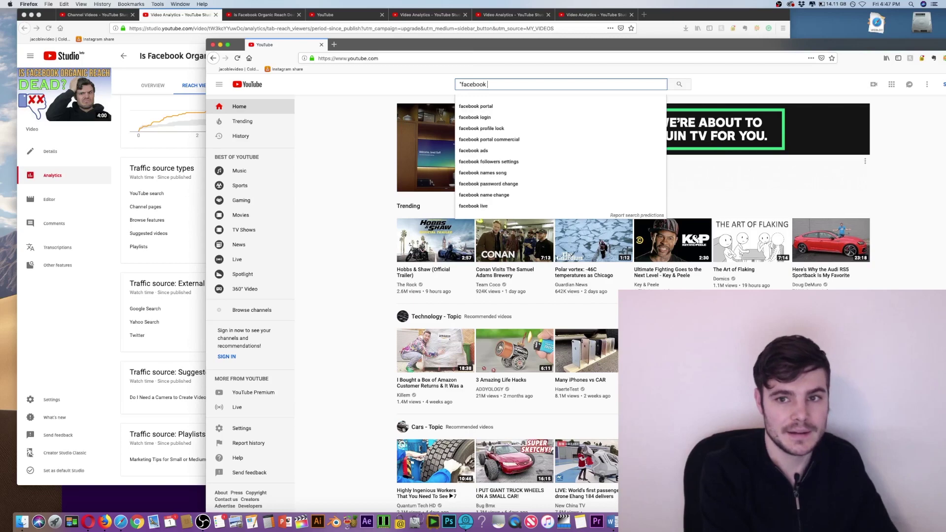
{"action": "type", "text": "algorithm 2019"}
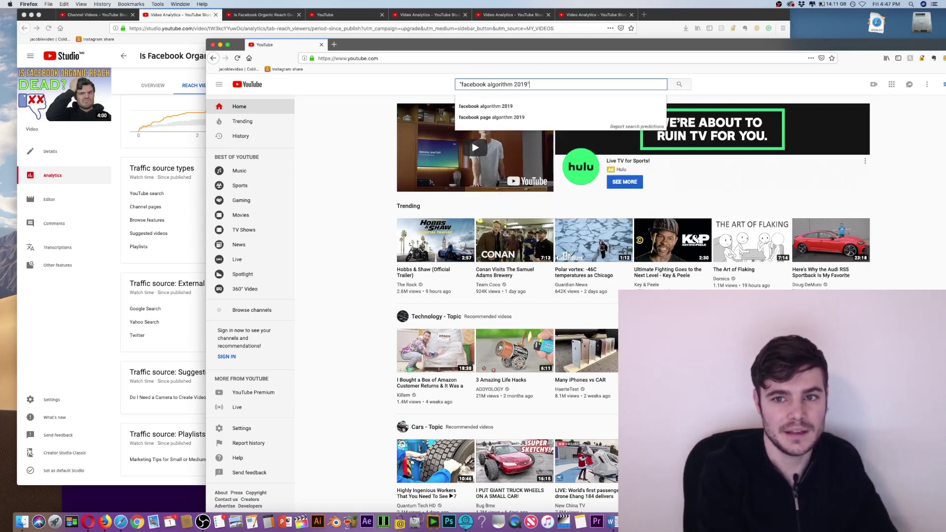
{"action": "type", "text": "\""}
{"action": "key", "text": "Return"}
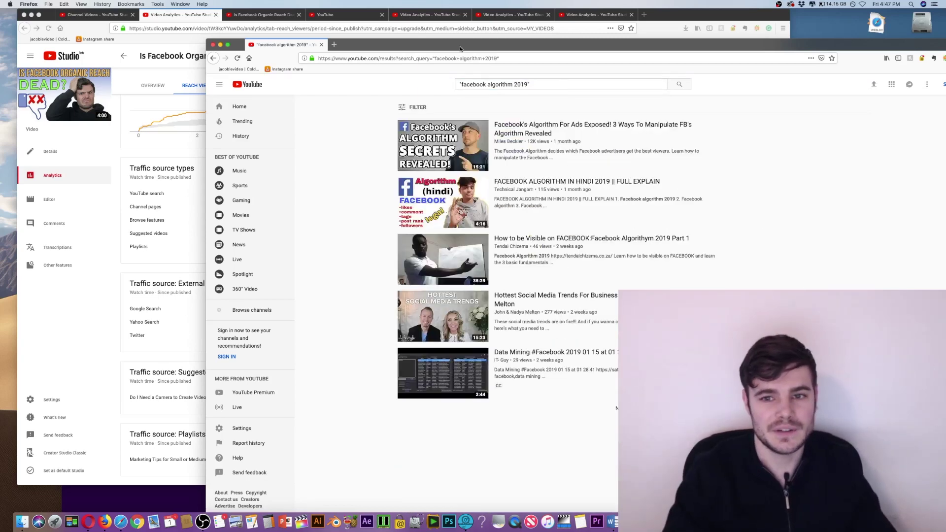
Search for facebook algorithm 2019 without the quotation marks, and look for the channel's own video among the results
{"action": "left_click_drag", "start_coordinate": [448, 48], "coordinate": [353, 32]}
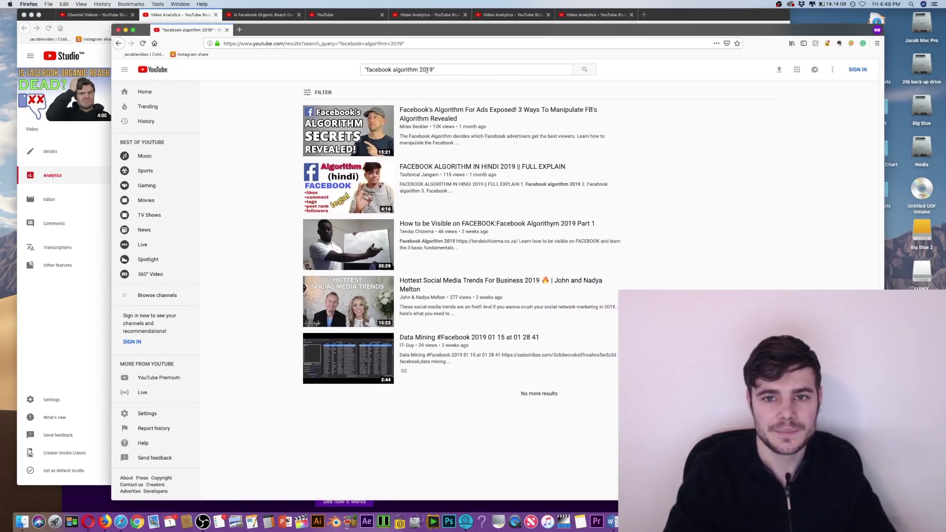
{"action": "left_click", "coordinate": [443, 70]}
{"action": "key", "text": "BackSpace"}
{"action": "left_click", "coordinate": [366, 71]}
{"action": "key", "text": "BackSpace"}
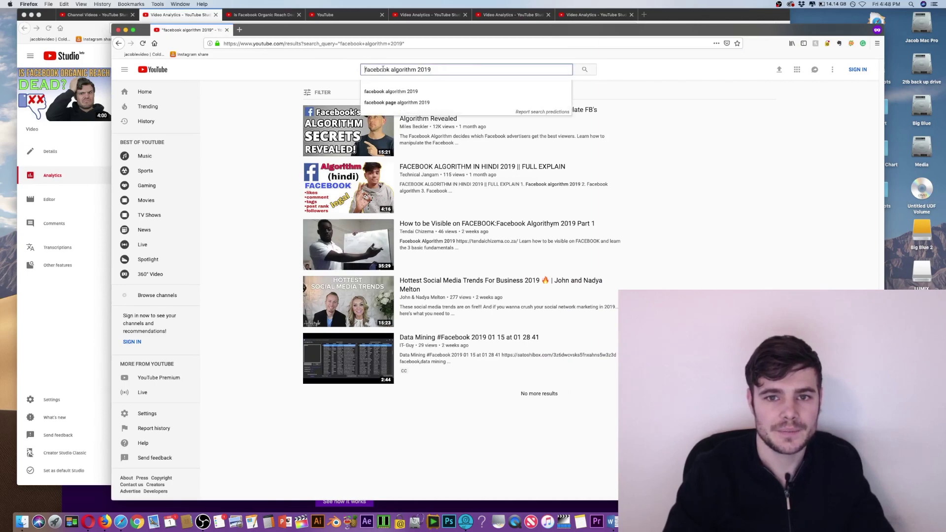
{"action": "key", "text": "Return"}
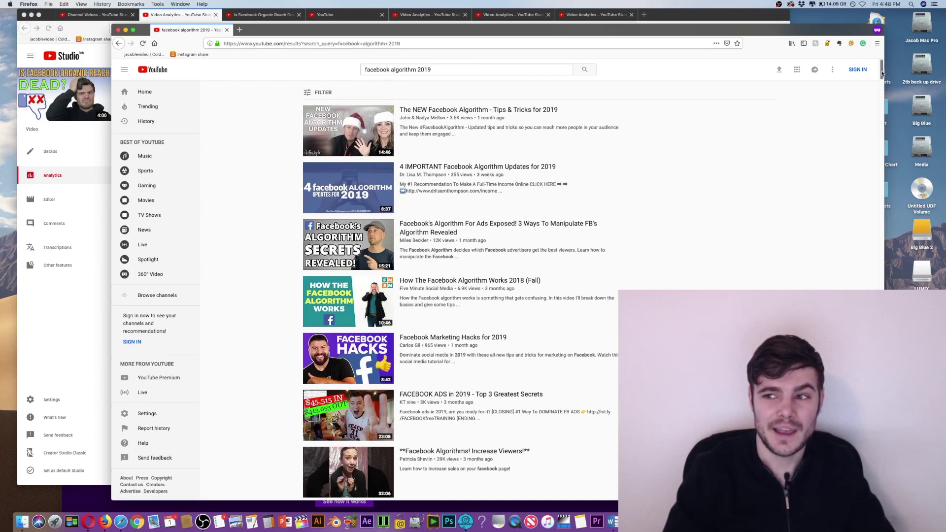
{"action": "left_click_drag", "start_coordinate": [881, 73], "coordinate": [880, 134]}
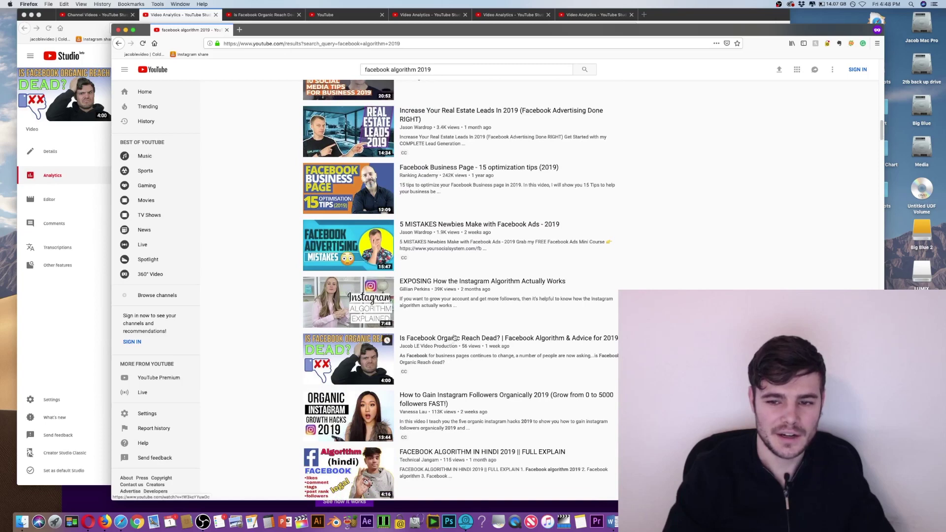
Return to the video's edit page in the main window and read its full title and the start of the description
{"action": "left_click", "coordinate": [51, 17]}
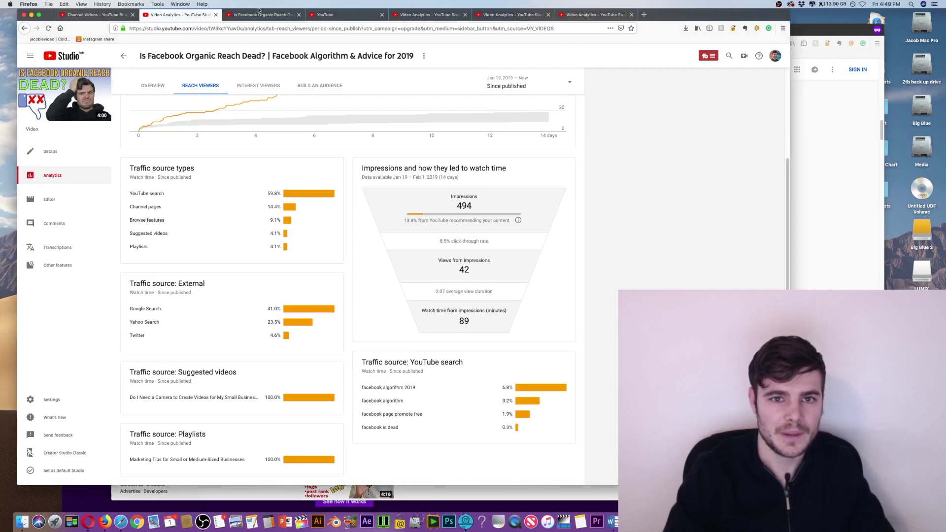
{"action": "left_click", "coordinate": [356, 15]}
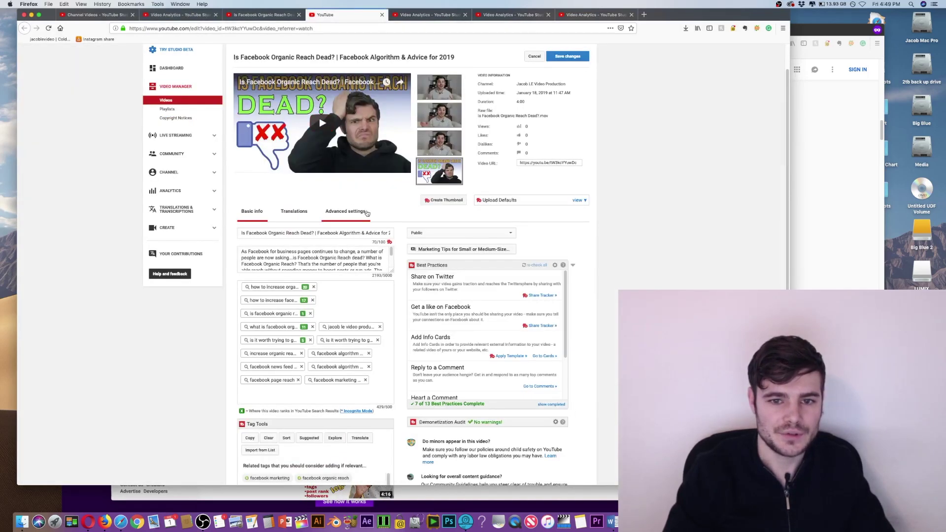
{"action": "left_click", "coordinate": [365, 234]}
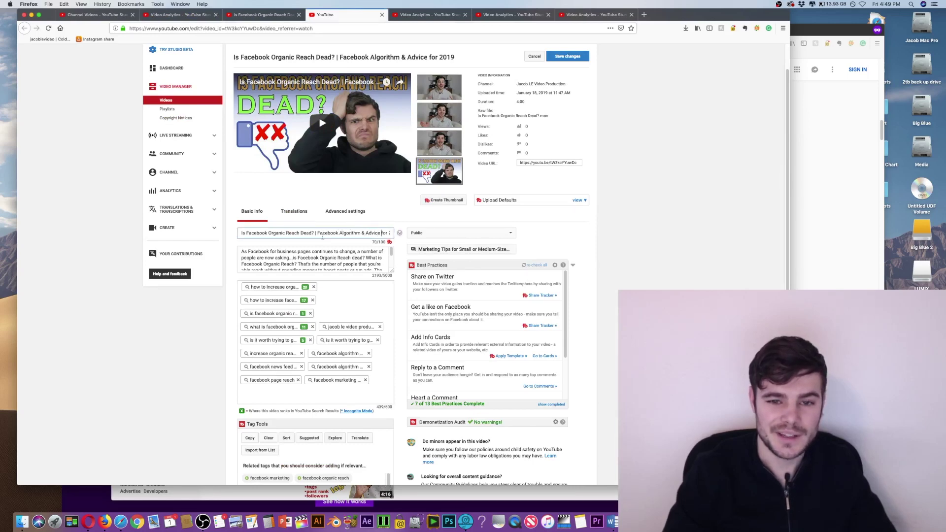
{"action": "key", "text": "Right"}
{"action": "key", "text": "Right"}
{"action": "key", "text": "Right"}
{"action": "key", "text": "Right"}
{"action": "key", "text": "Right"}
{"action": "key", "text": "Right"}
{"action": "key", "text": "Right"}
{"action": "key", "text": "Right"}
{"action": "left_click", "coordinate": [377, 254]}
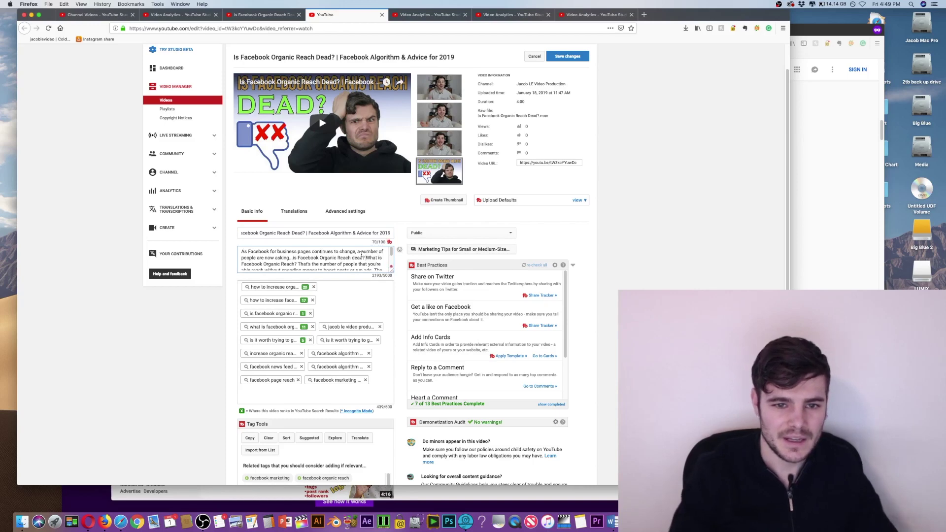
Add the tag "facebook algorithm 2019" to the video
{"action": "left_click", "coordinate": [313, 390]}
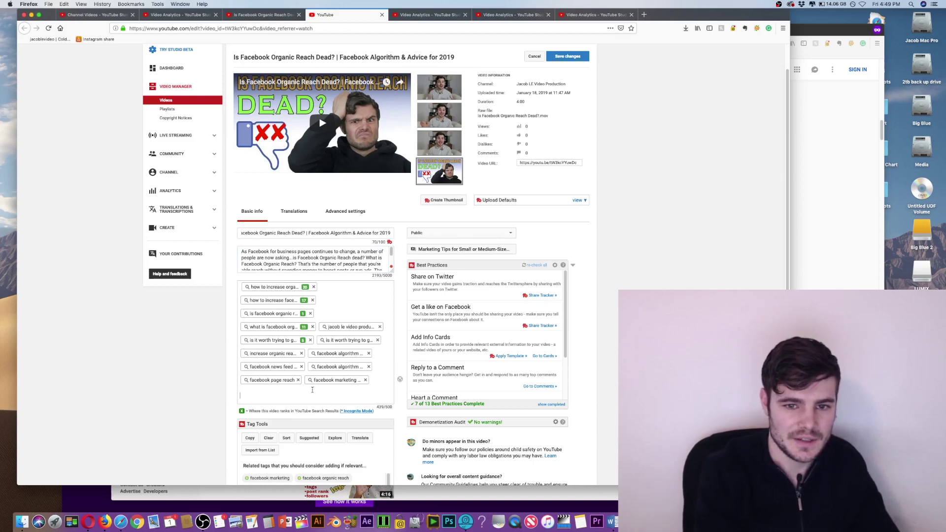
{"action": "type", "text": "face"}
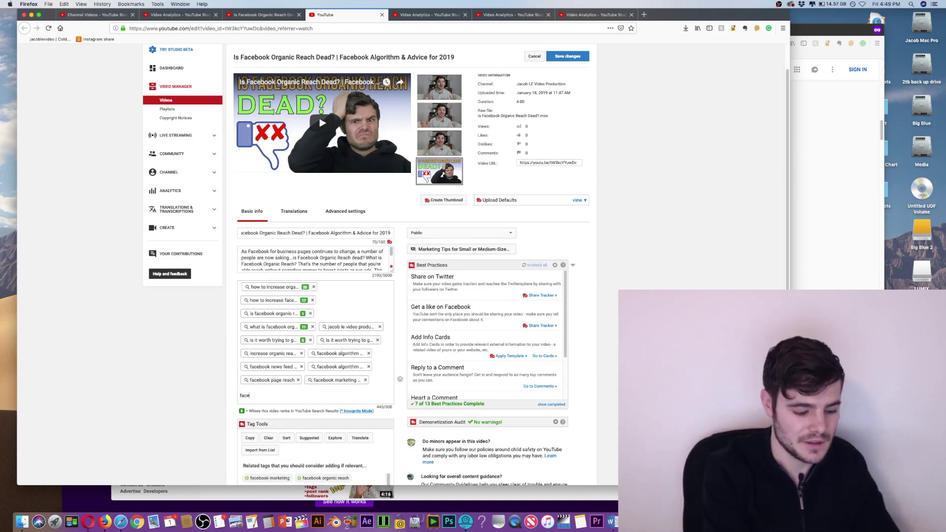
{"action": "type", "text": "book algo"}
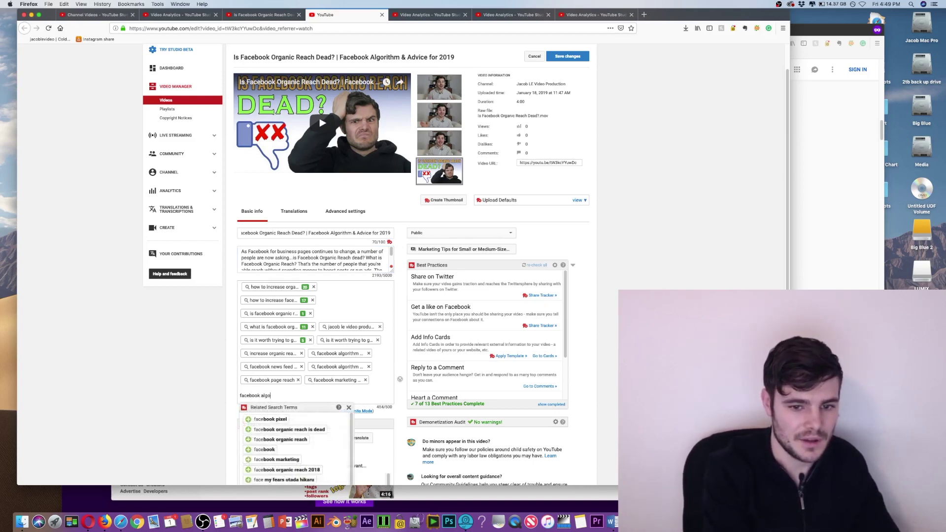
{"action": "key", "text": "BackSpace"}
{"action": "key", "text": "BackSpace"}
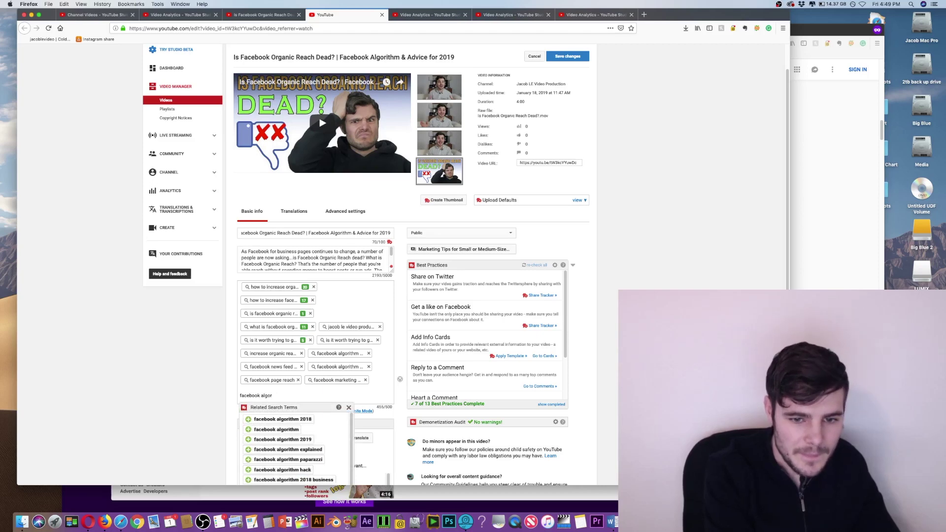
{"action": "type", "text": "ithm 2019"}
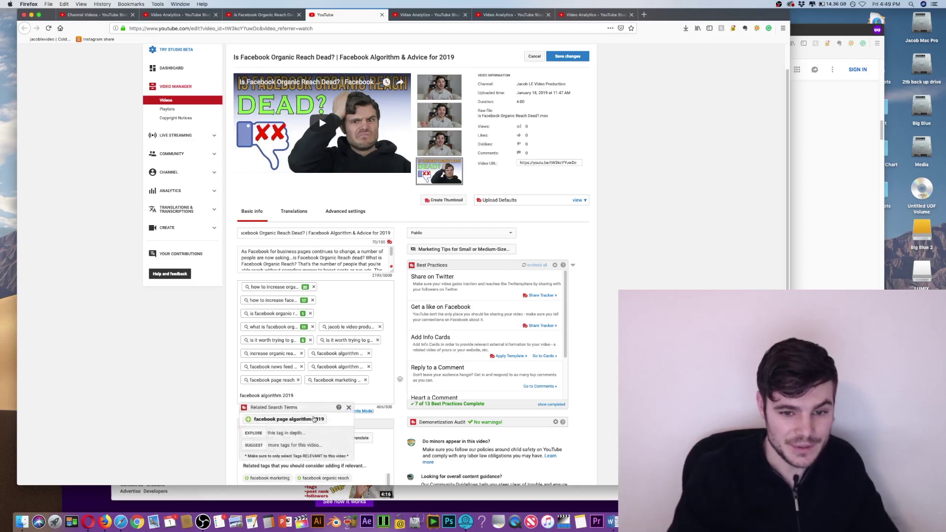
{"action": "key", "text": "Return"}
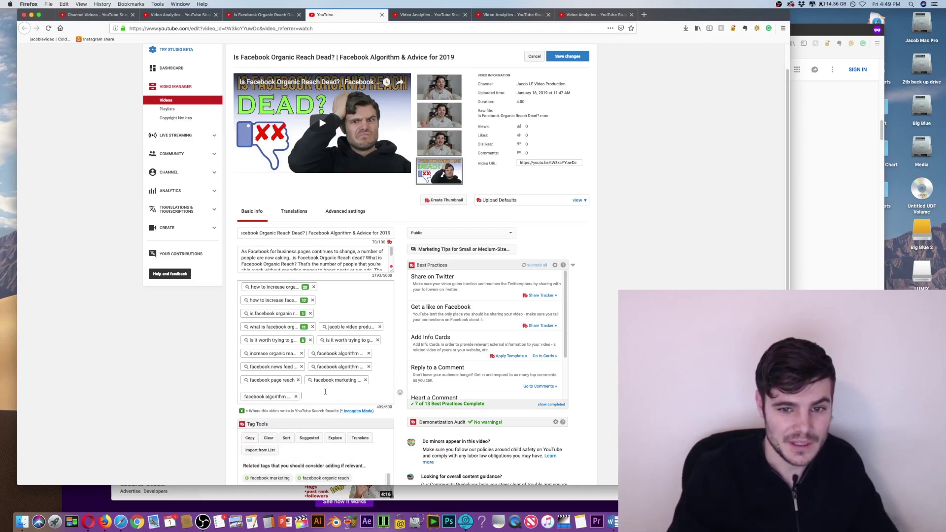
Reword the question in the description's opening sentence to read "with Facebook's 2019 Algorithm, is Organic Reach dead?"
{"action": "left_click_drag", "start_coordinate": [293, 258], "coordinate": [317, 246]}
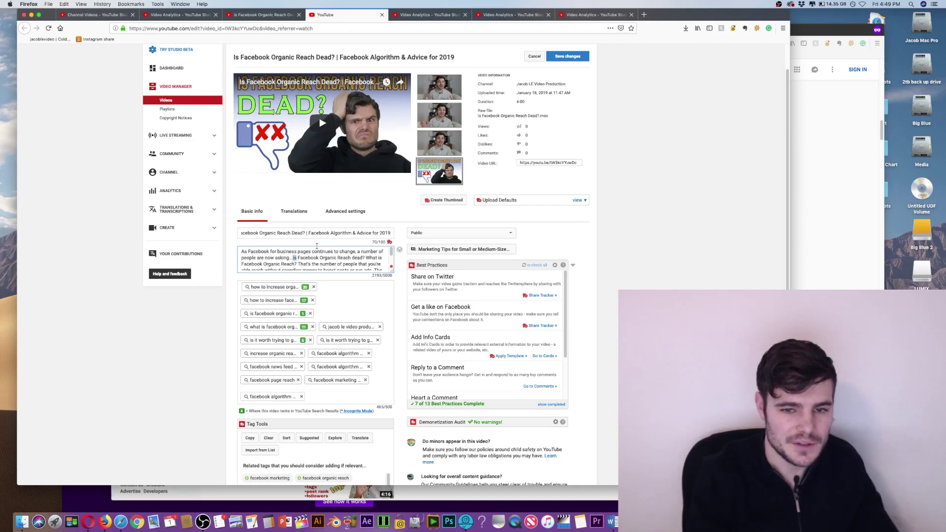
{"action": "type", "text": "with"}
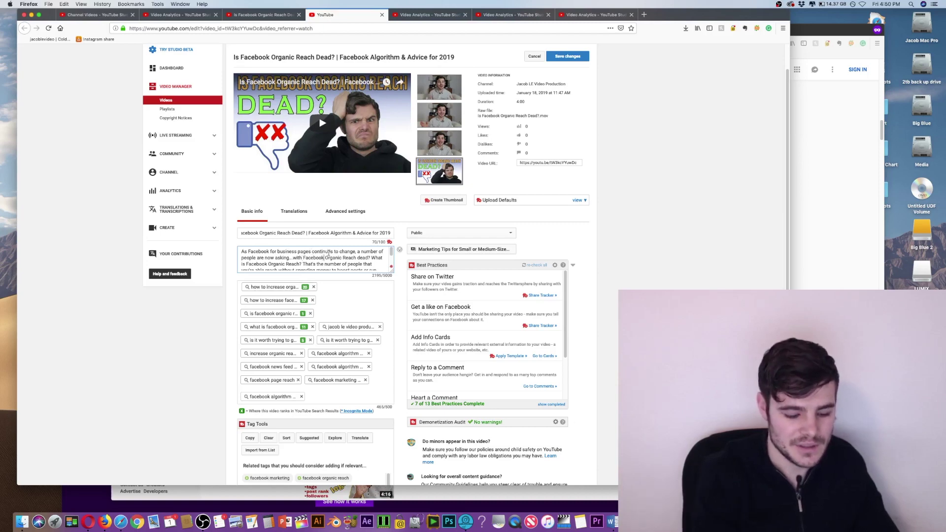
{"action": "type", "text": "'s 2019 "}
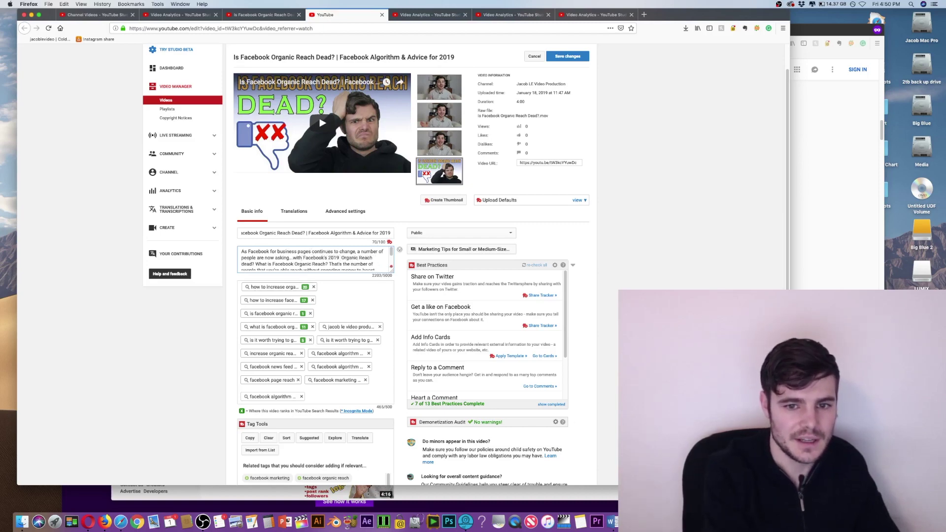
{"action": "type", "text": "Algorithm, is"}
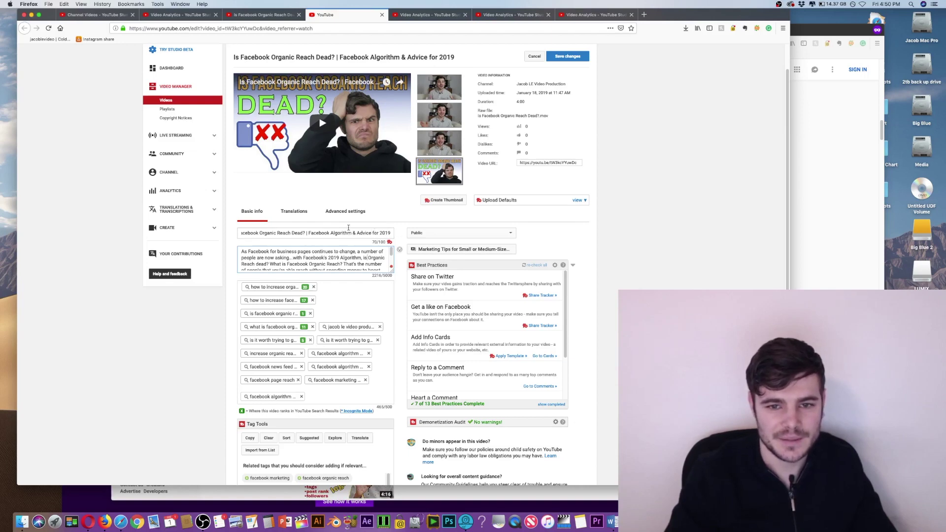
Remove "& Advice" from the title so it ends in "Facebook Algorithm for 2019", and save the changes
{"action": "left_click", "coordinate": [384, 233]}
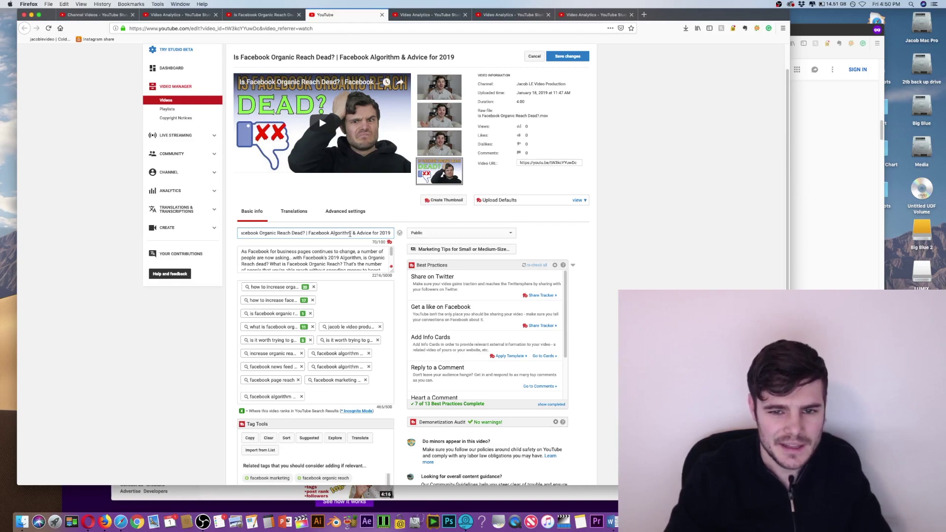
{"action": "mouse_move", "coordinate": [361, 236]}
{"action": "left_mouse_down"}
{"action": "mouse_move", "coordinate": [389, 235]}
{"action": "mouse_move", "coordinate": [374, 235]}
{"action": "left_mouse_up"}
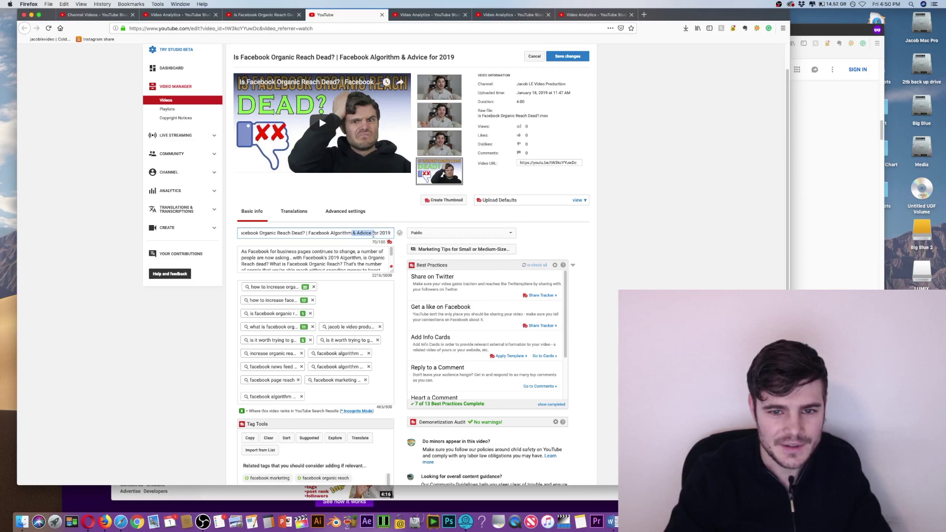
{"action": "key", "text": "BackSpace"}
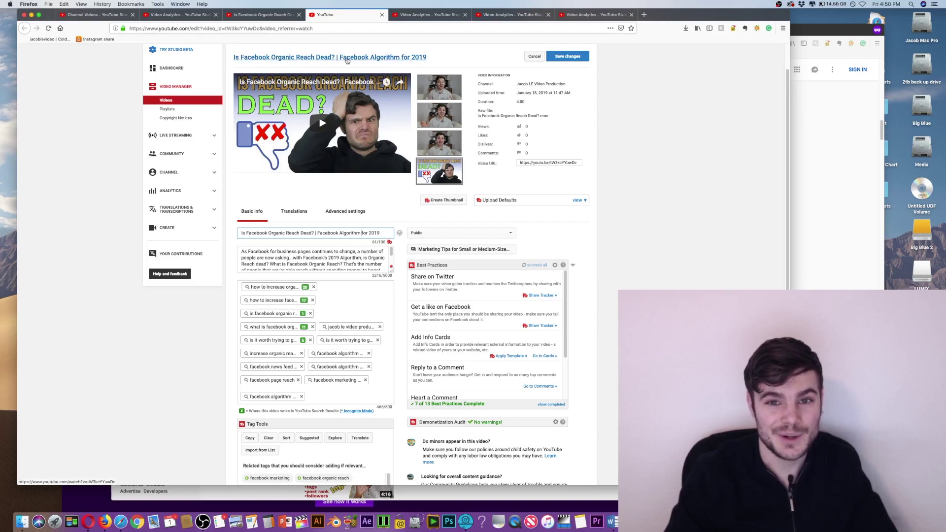
{"action": "left_click", "coordinate": [567, 57]}
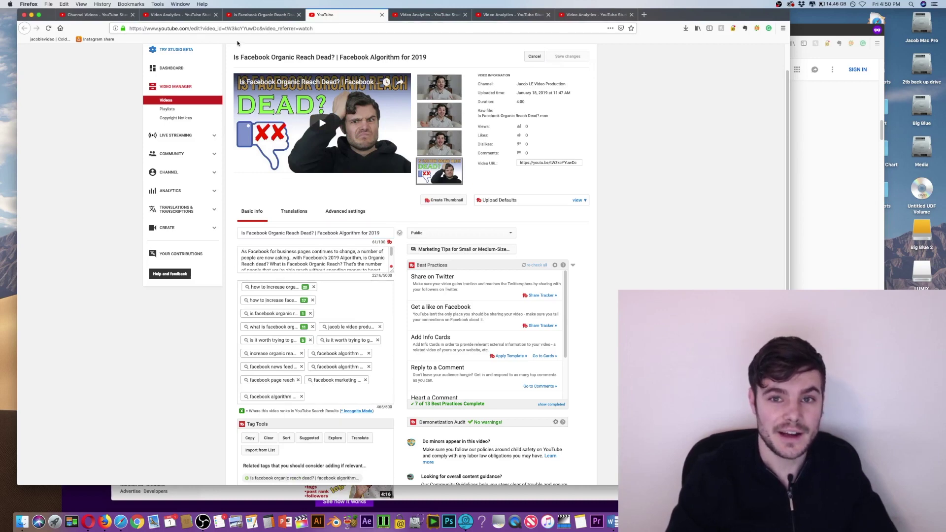
Review the video's YouTube search terms in its analytics, and close its analytics, watch and edit pages
{"action": "left_click", "coordinate": [180, 19]}
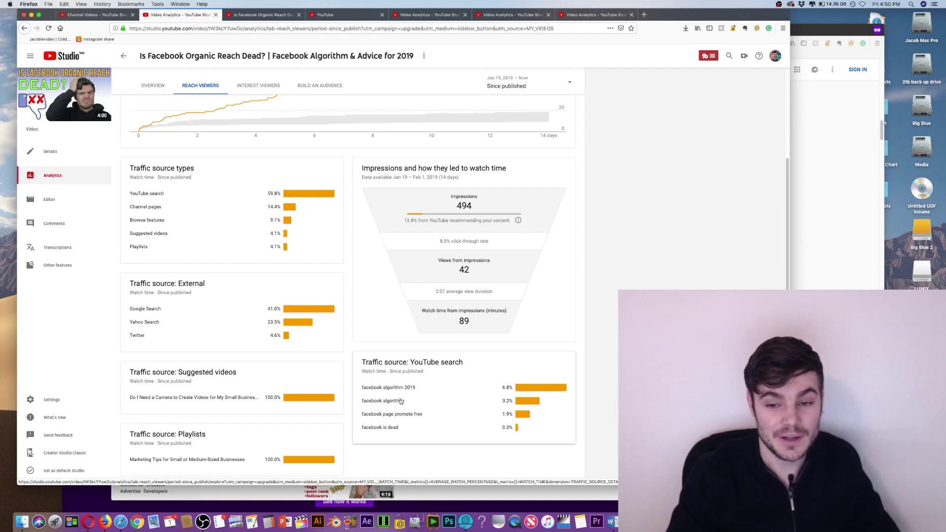
{"action": "left_click", "coordinate": [214, 15]}
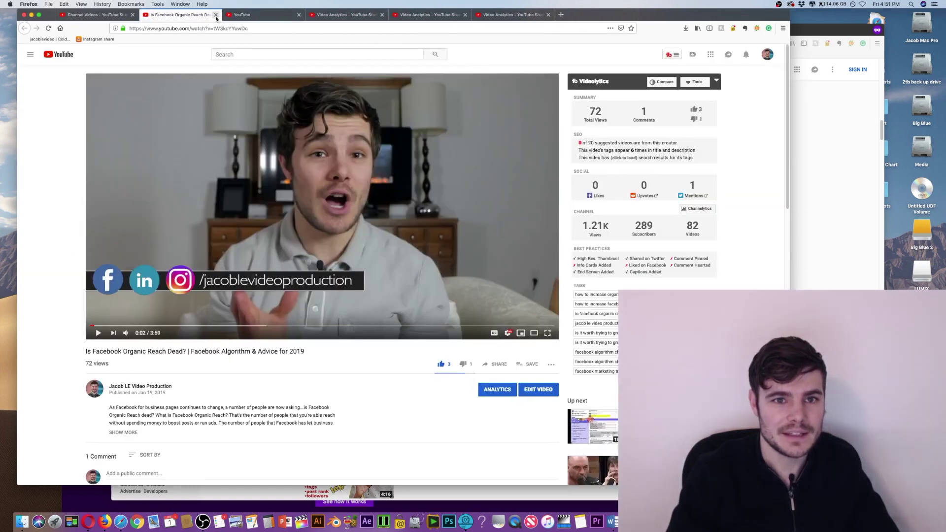
{"action": "left_click", "coordinate": [215, 14]}
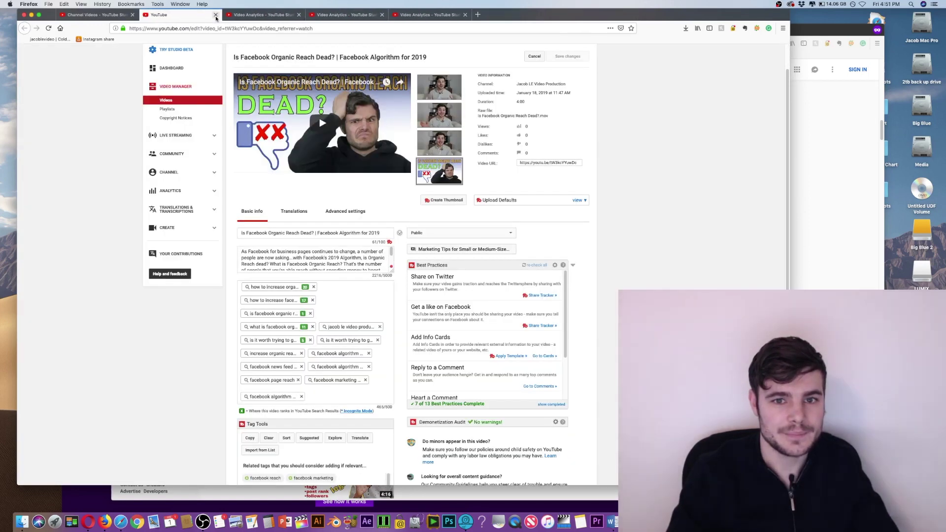
{"action": "left_click", "coordinate": [215, 15]}
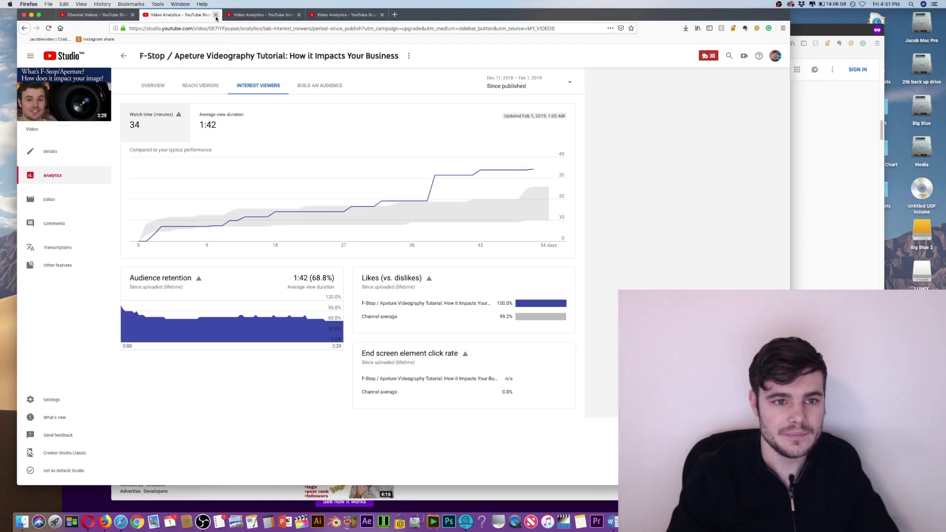
Examine the traffic sources and impressions in the Reach Viewers analytics of the F-Stop / Apeture Videography Tutorial video
{"action": "left_click", "coordinate": [202, 86]}
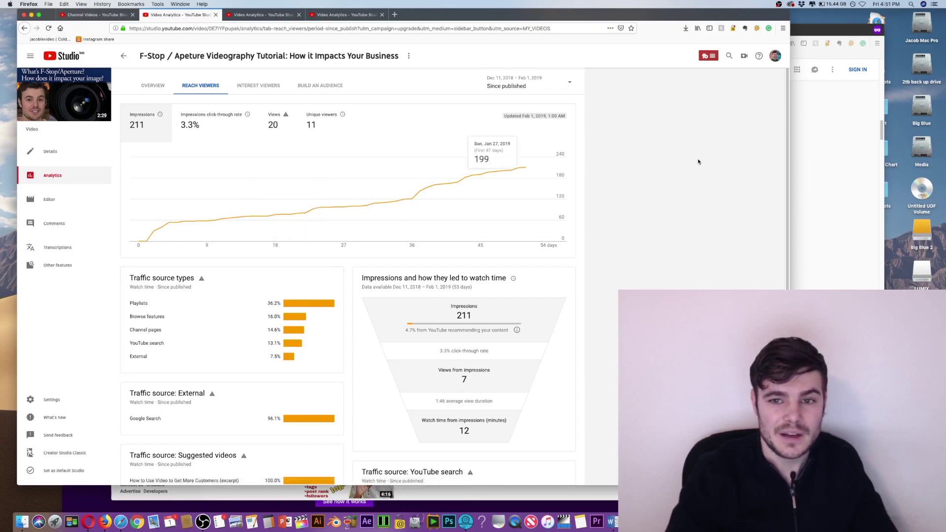
{"action": "scroll", "coordinate": [780, 145], "scroll_direction": "down", "scroll_amount": 3}
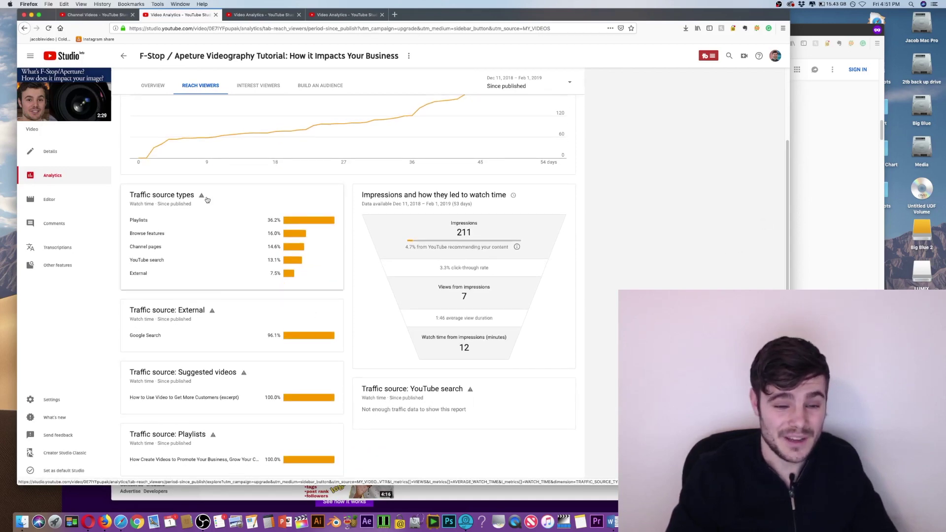
{"action": "mouse_move", "coordinate": [202, 195]}
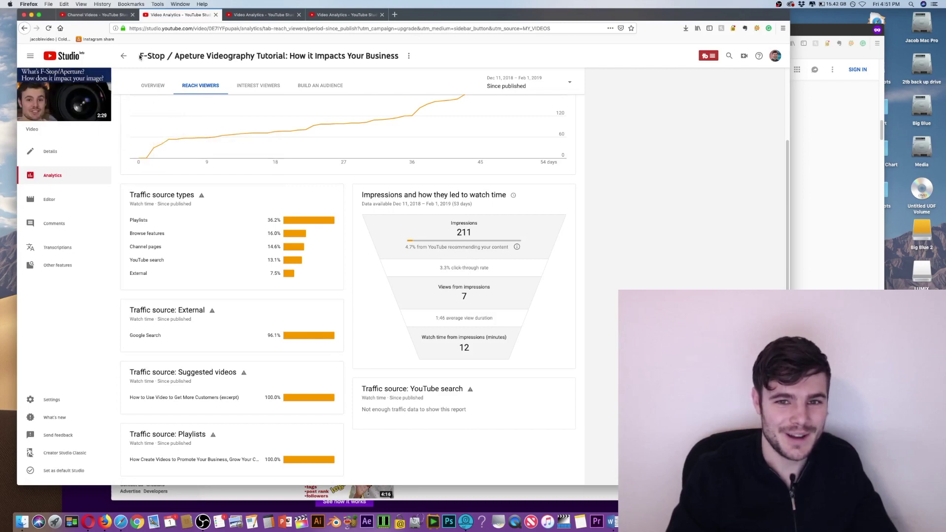
Open the F-Stop / Apeture tutorial's edit page from its YouTube watch page and review its title, description and tags
{"action": "left_click", "coordinate": [87, 76]}
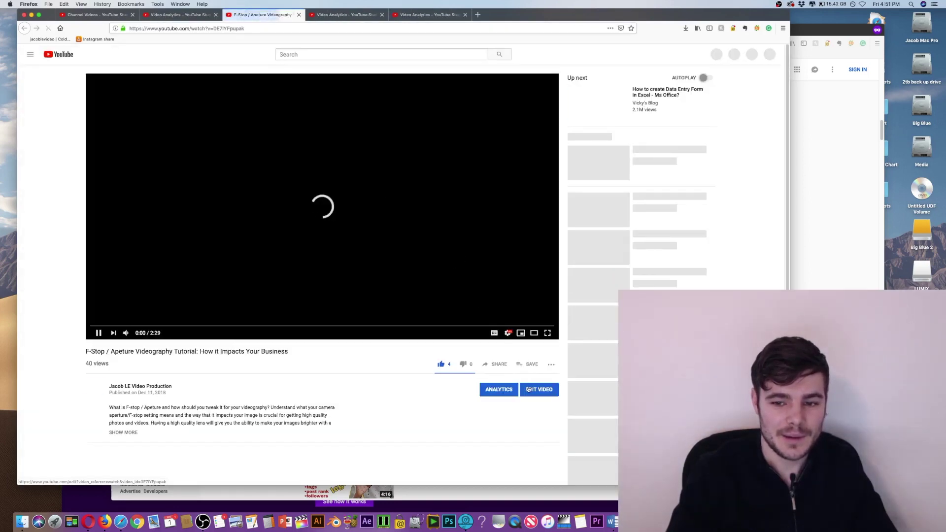
{"action": "left_click", "coordinate": [528, 389]}
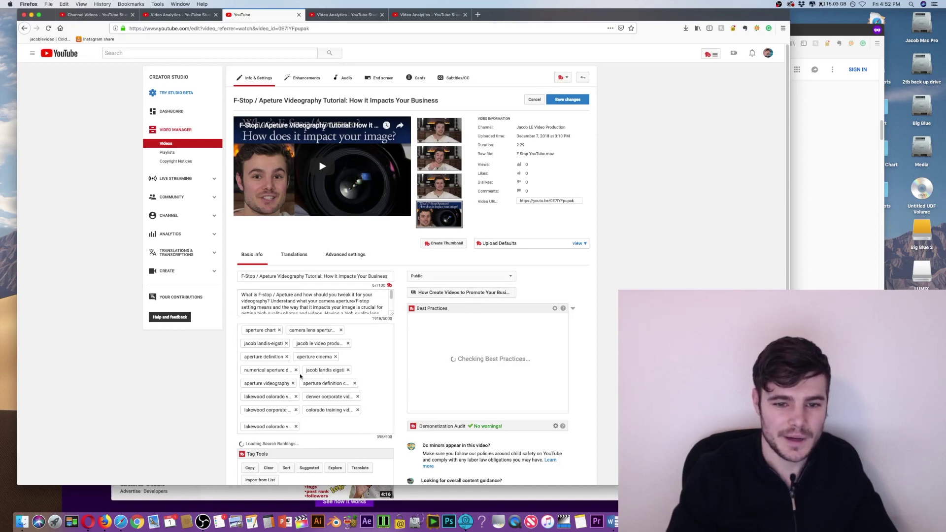
{"action": "scroll", "coordinate": [782, 157], "scroll_direction": "down", "scroll_amount": 5}
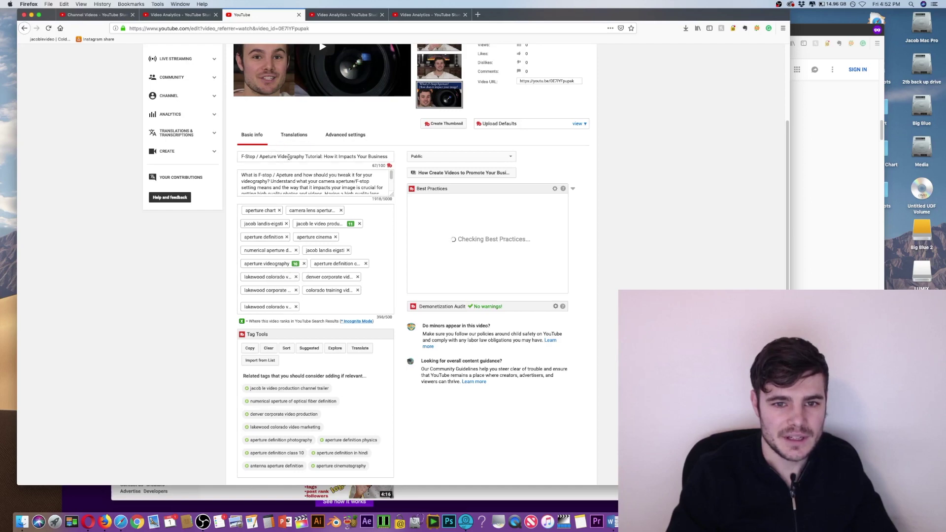
Open youtube.com in a new private browsing window and move that window clear of the analytics page
{"action": "left_click", "coordinate": [165, 17]}
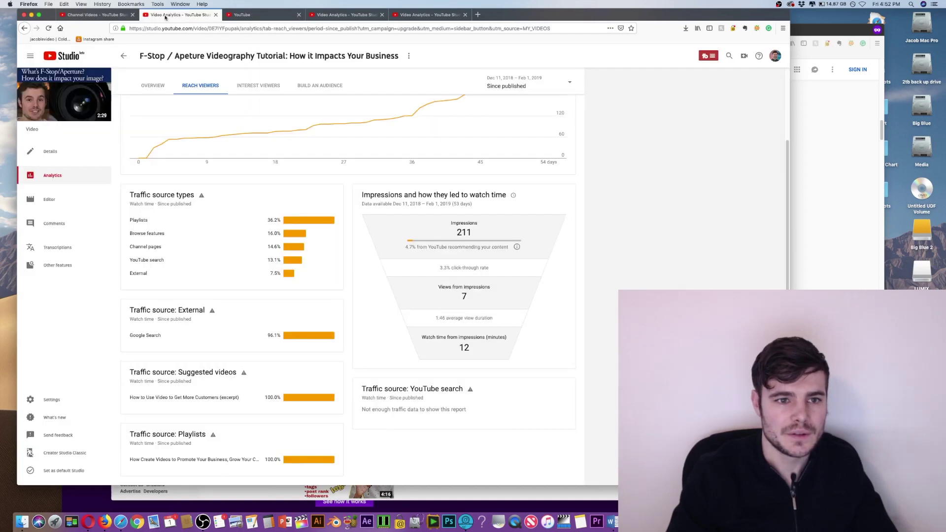
{"action": "left_click", "coordinate": [48, 4]}
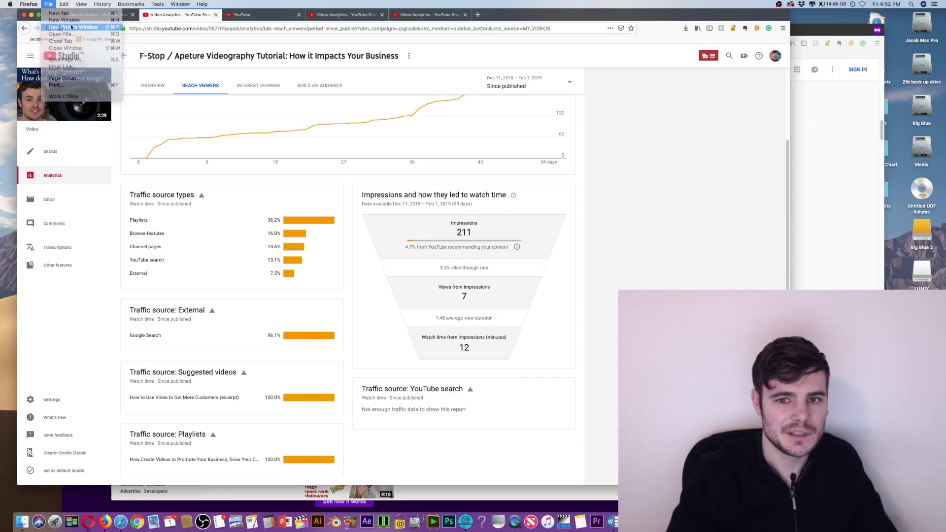
{"action": "left_click", "coordinate": [71, 27]}
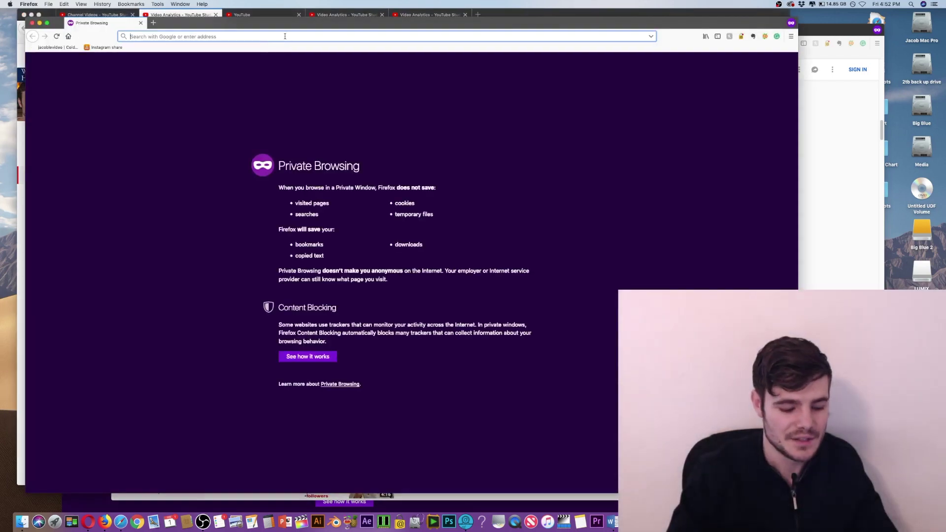
{"action": "type", "text": "youtube.com/"}
{"action": "key", "text": "Return"}
{"action": "left_click_drag", "start_coordinate": [284, 30], "coordinate": [347, 55]}
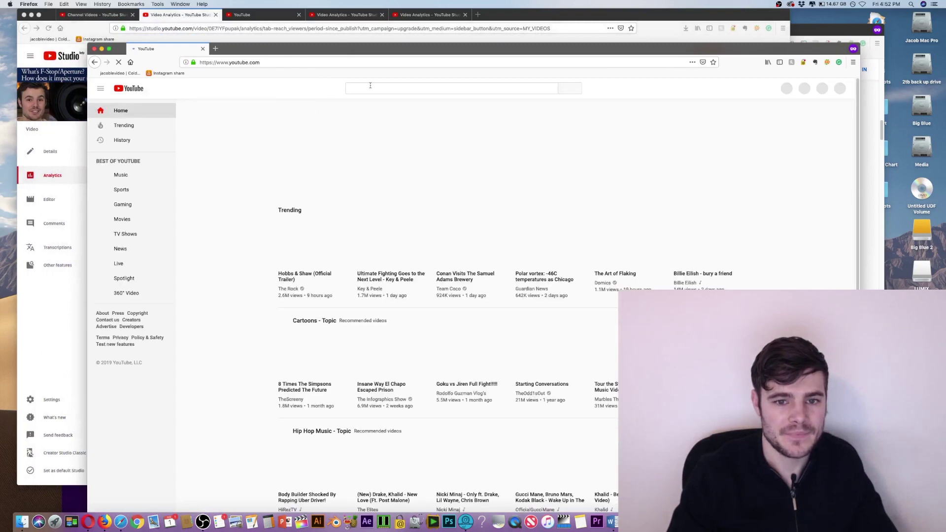
Search YouTube for "apeture videography" and look through the results for the F-Stop / Apeture tutorial
{"action": "left_click", "coordinate": [370, 85]}
{"action": "type", "text": "ape"}
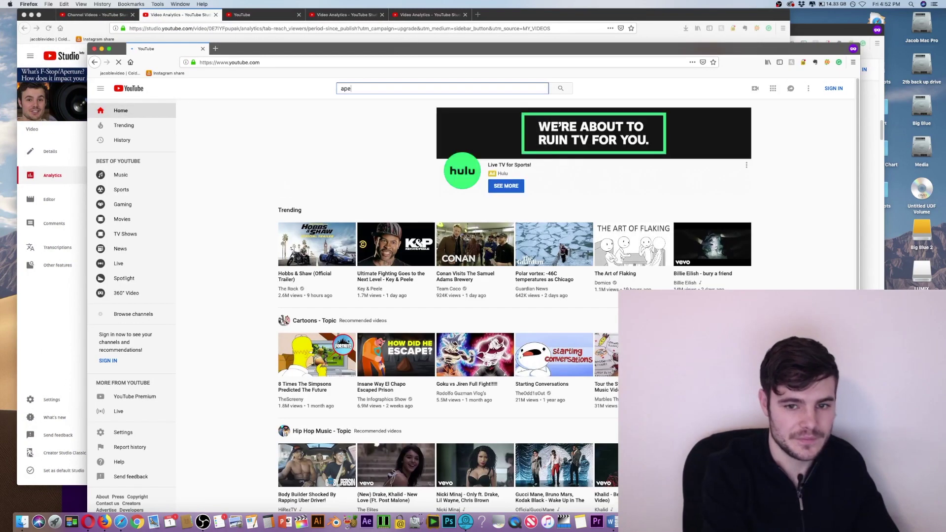
{"action": "type", "text": "ture video"}
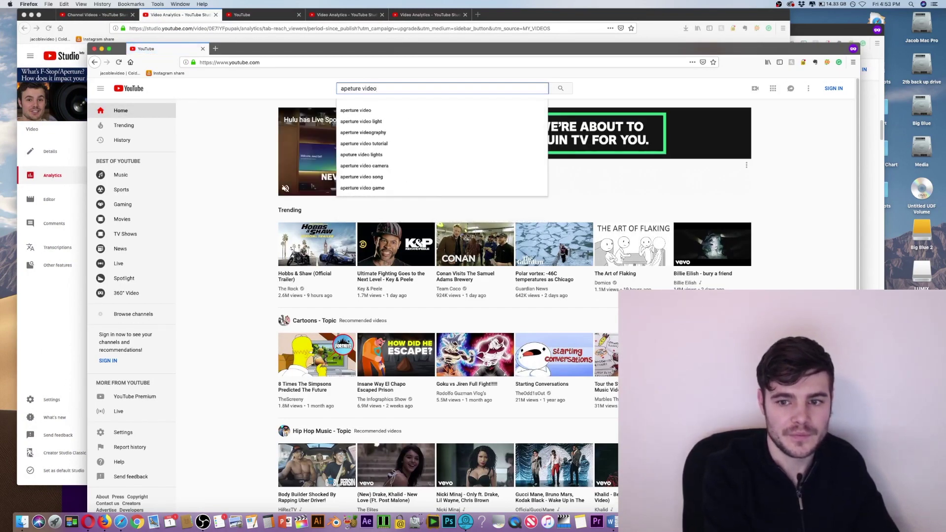
{"action": "type", "text": "graphy"}
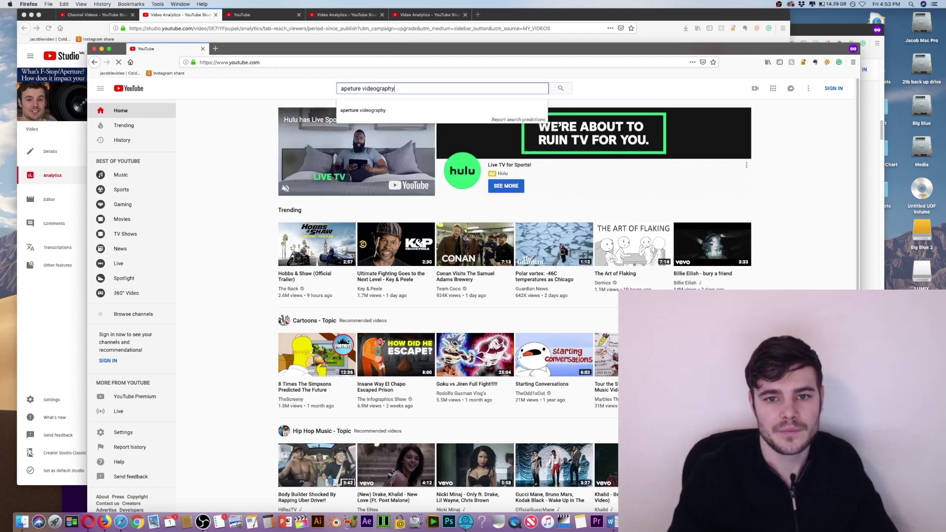
{"action": "key", "text": "Return"}
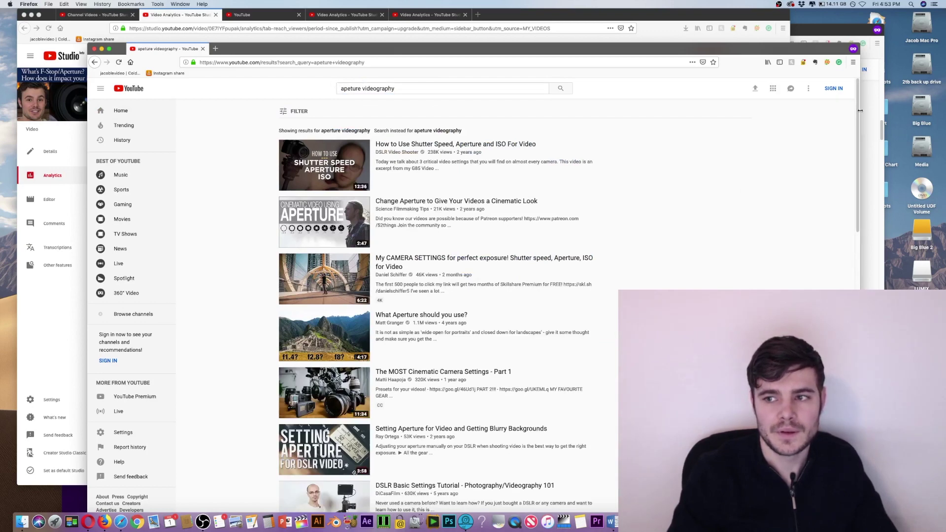
{"action": "left_click_drag", "start_coordinate": [858, 112], "coordinate": [808, 240]}
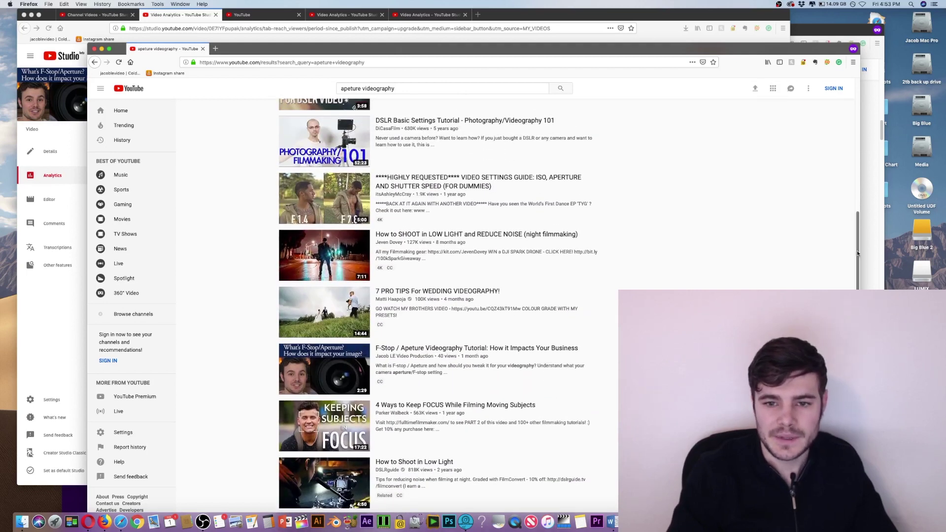
{"action": "left_click_drag", "start_coordinate": [857, 253], "coordinate": [854, 95]}
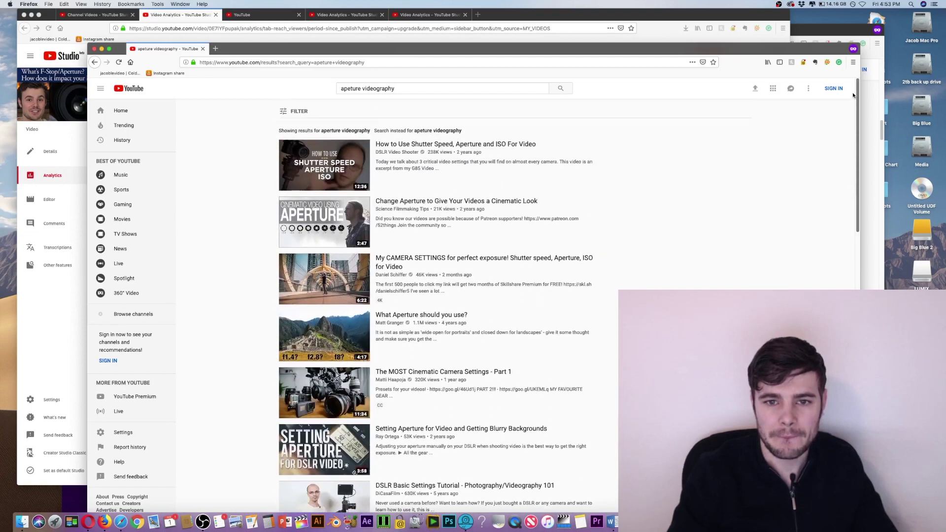
Examine the impressions and click-through rate graphs in the F-Stop / Apeture tutorial's Reach Viewers analytics
{"action": "key", "text": "super+grave"}
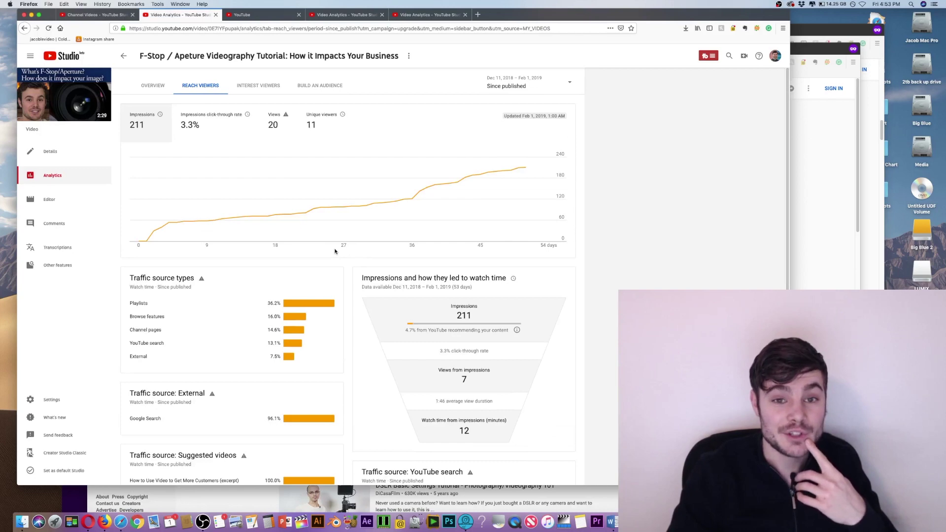
{"action": "mouse_move", "coordinate": [215, 193]}
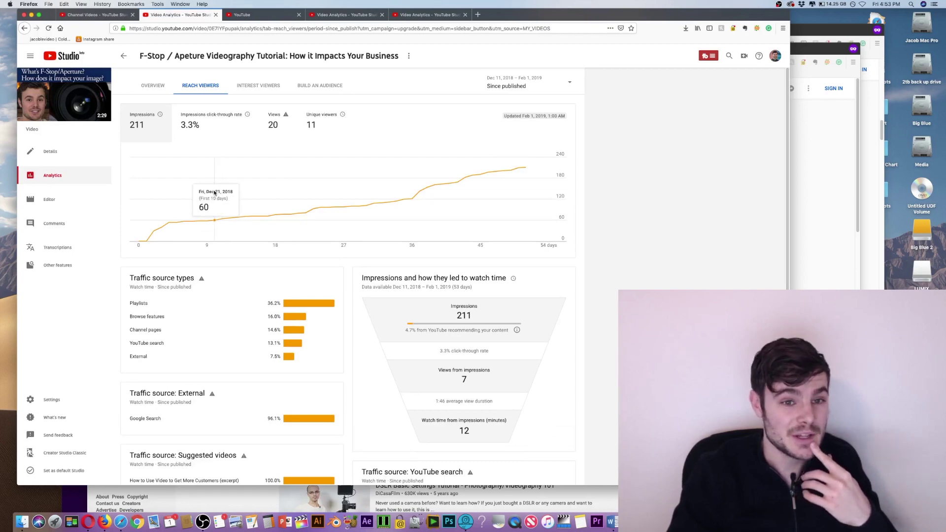
{"action": "mouse_move", "coordinate": [86, 82]}
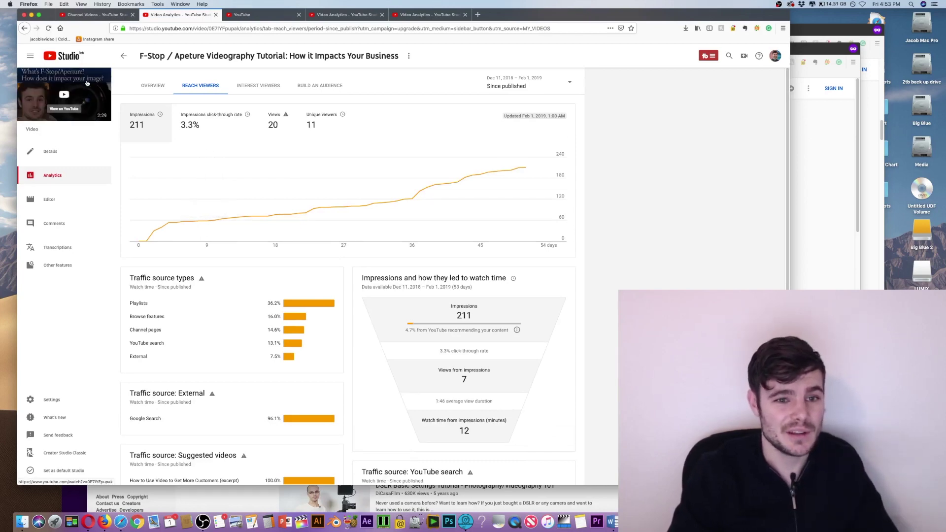
{"action": "left_click", "coordinate": [213, 124]}
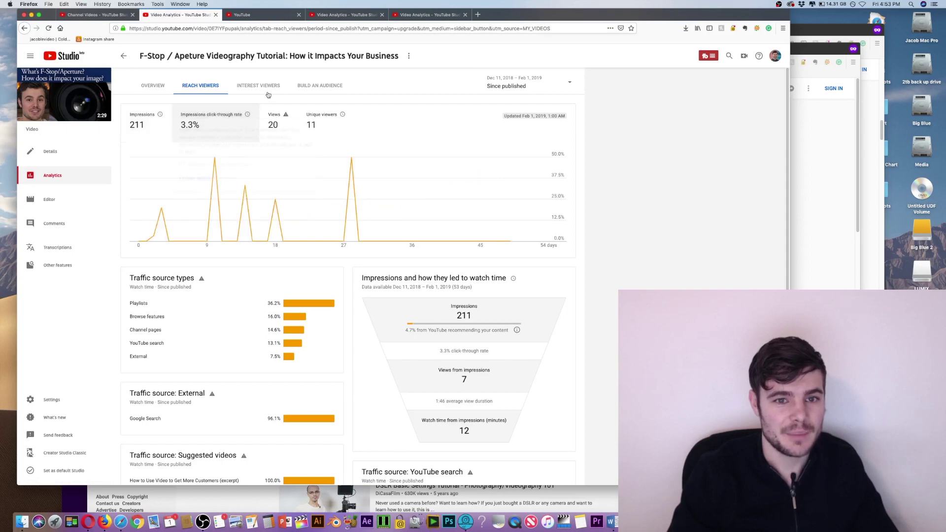
{"action": "left_click", "coordinate": [157, 126]}
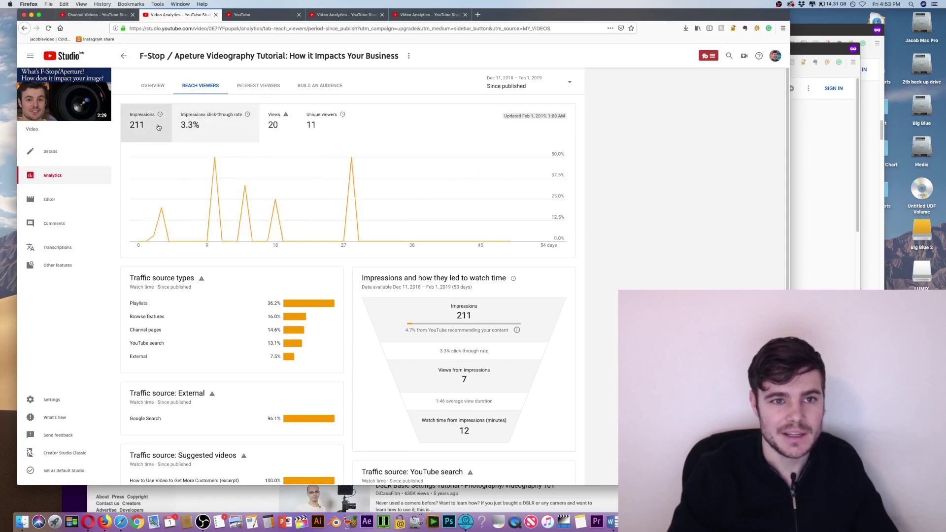
Correct "Apeture" to "Aperture" in the opening sentence of the tutorial's description, and look over the rest of the text
{"action": "left_click", "coordinate": [266, 16]}
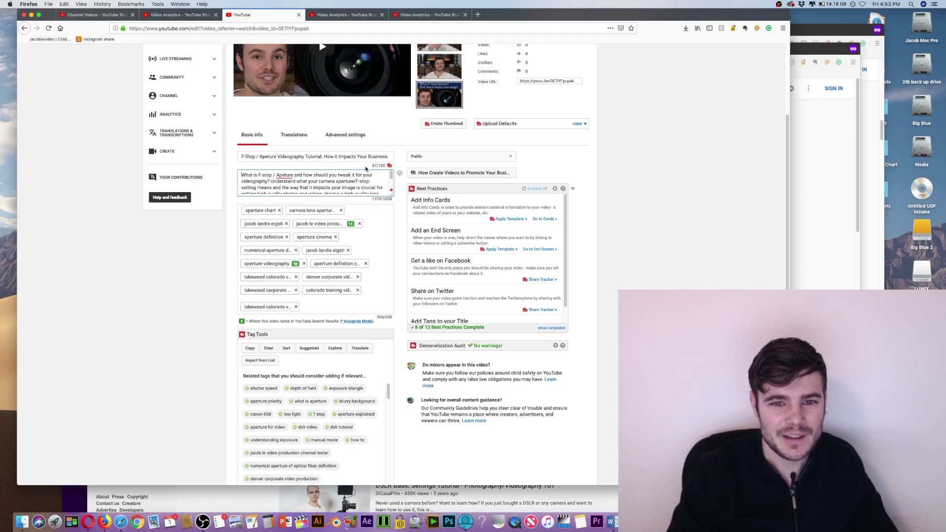
{"action": "mouse_move", "coordinate": [290, 175]}
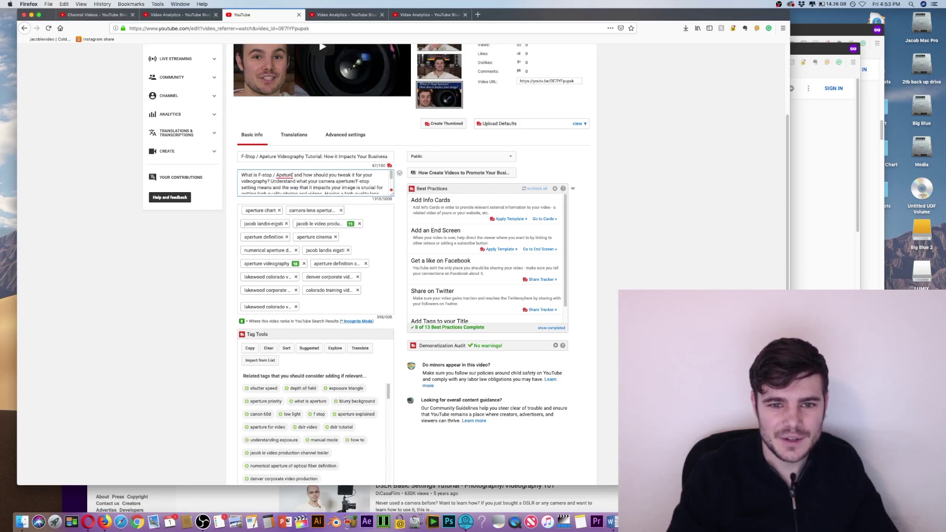
{"action": "left_click", "coordinate": [286, 189]}
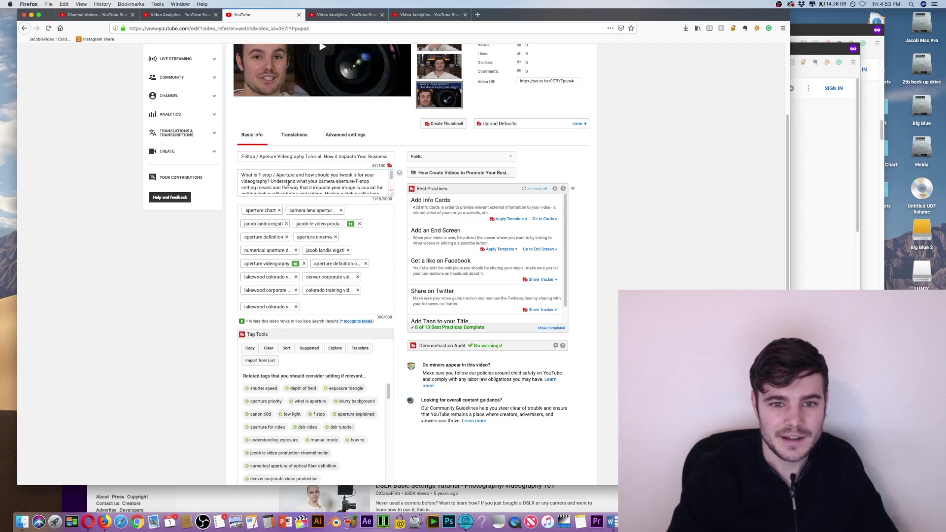
{"action": "left_click_drag", "start_coordinate": [393, 175], "coordinate": [391, 193]}
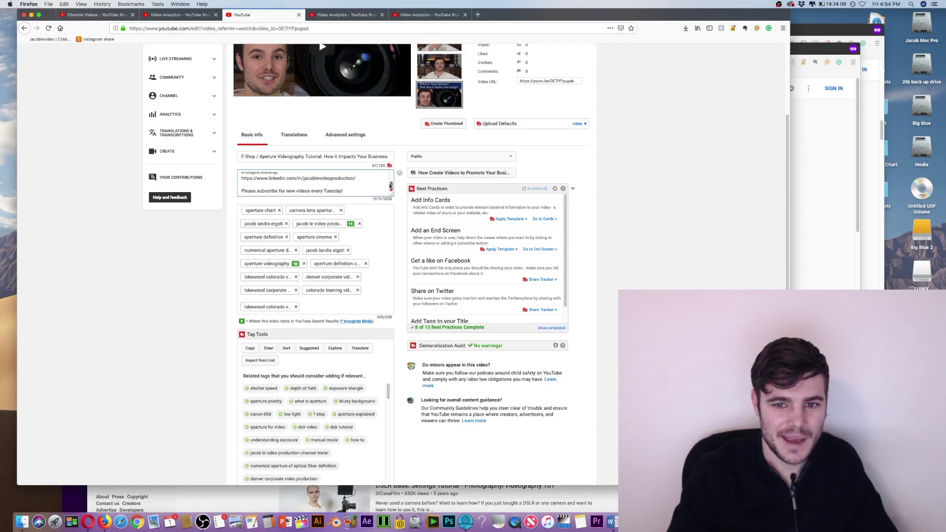
{"action": "left_click_drag", "start_coordinate": [391, 185], "coordinate": [391, 168]}
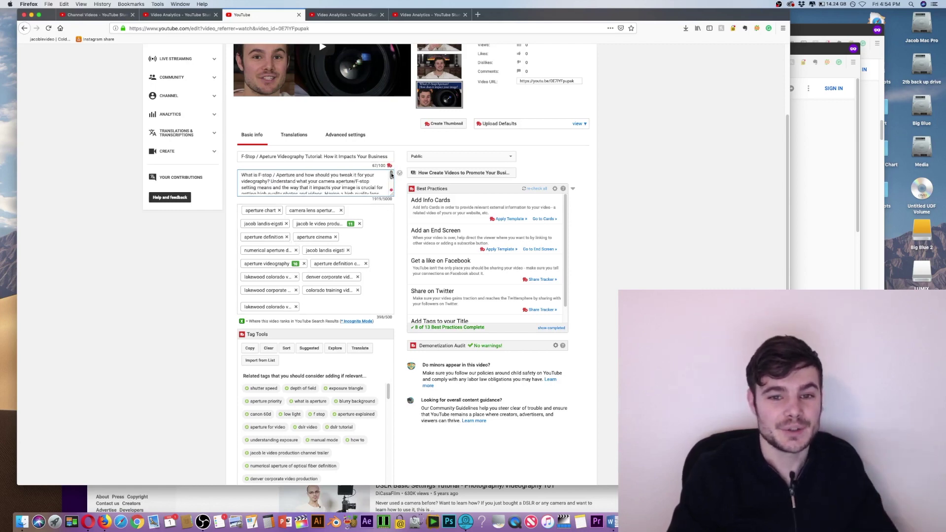
{"action": "mouse_move", "coordinate": [391, 175]}
{"action": "left_mouse_down"}
{"action": "mouse_move", "coordinate": [390, 194]}
{"action": "mouse_move", "coordinate": [389, 164]}
{"action": "left_mouse_up"}
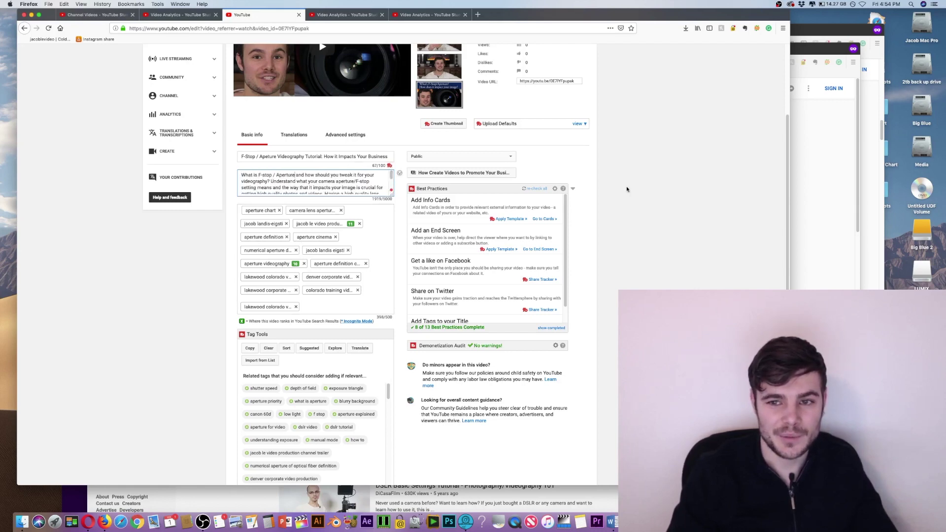
{"action": "scroll", "coordinate": [769, 128], "scroll_direction": "up", "scroll_amount": 5}
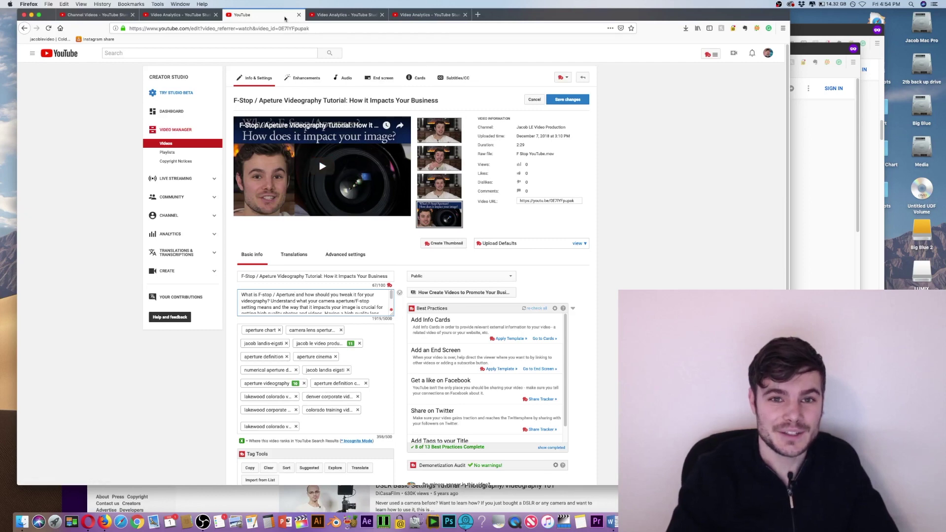
Review impressions, traffic sources and YouTube search terms in the "Is it Too Late to Start YouTube in 2019?" video's Reach Viewers analytics
{"action": "left_click", "coordinate": [337, 17]}
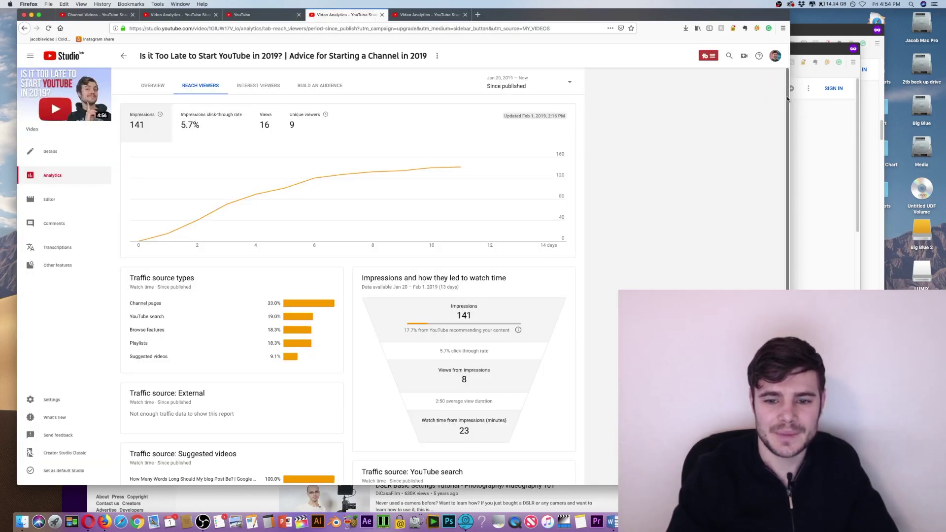
{"action": "scroll", "coordinate": [445, 358], "scroll_direction": "down", "scroll_amount": 3}
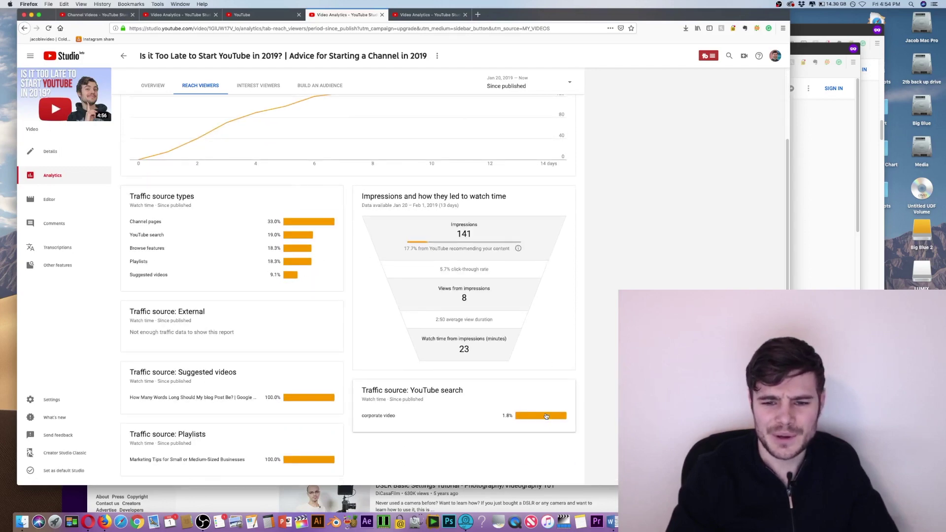
{"action": "scroll", "coordinate": [778, 181], "scroll_direction": "up", "scroll_amount": 3}
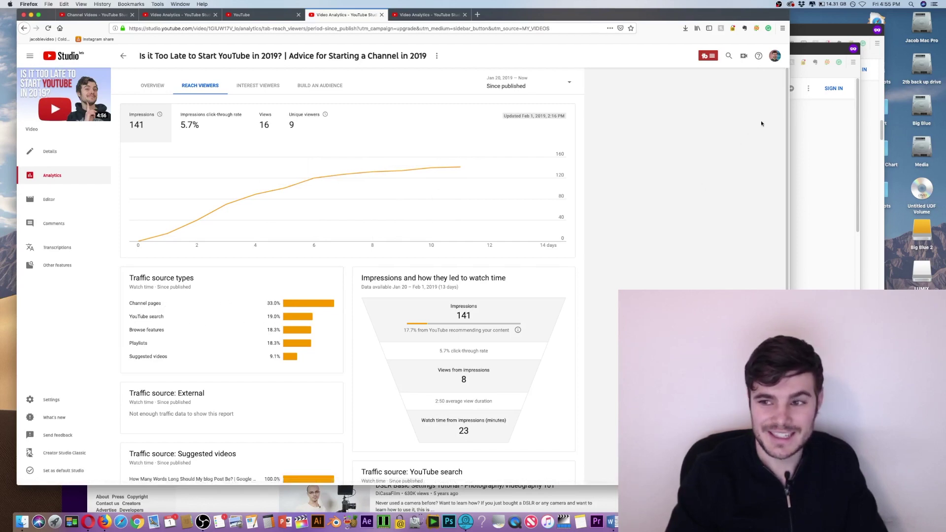
{"action": "scroll", "coordinate": [786, 97], "scroll_direction": "down", "scroll_amount": 3}
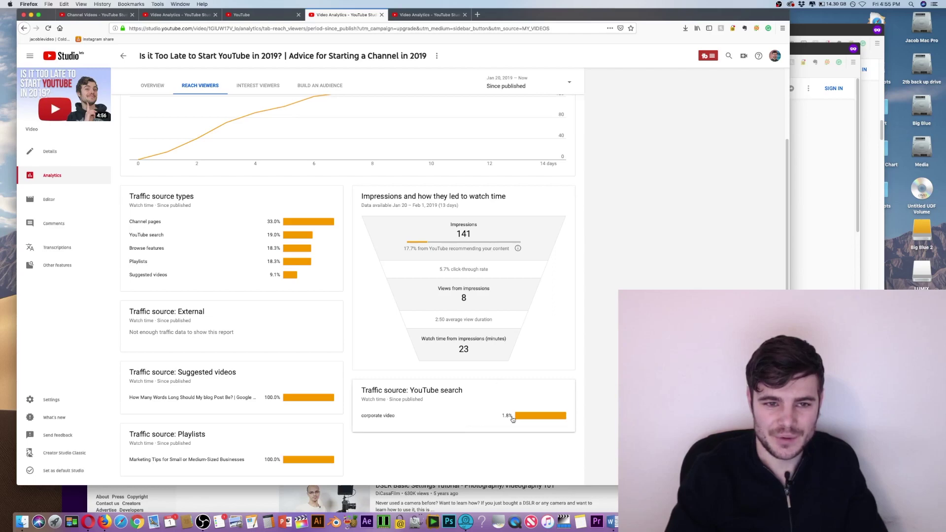
Open the "Is it Too Late to Start YouTube in 2019?" video's edit page from its watch page, with playback muted and paused
{"action": "left_click", "coordinate": [92, 90]}
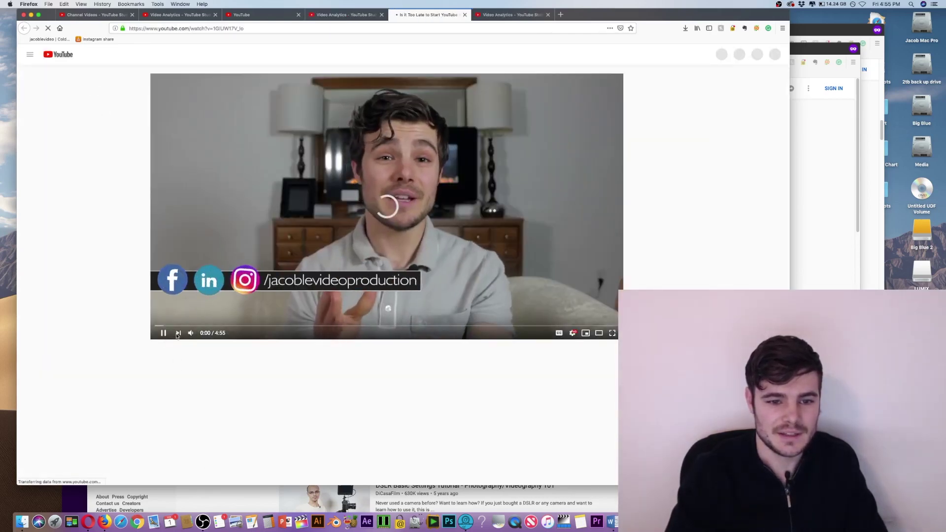
{"action": "left_click", "coordinate": [126, 333]}
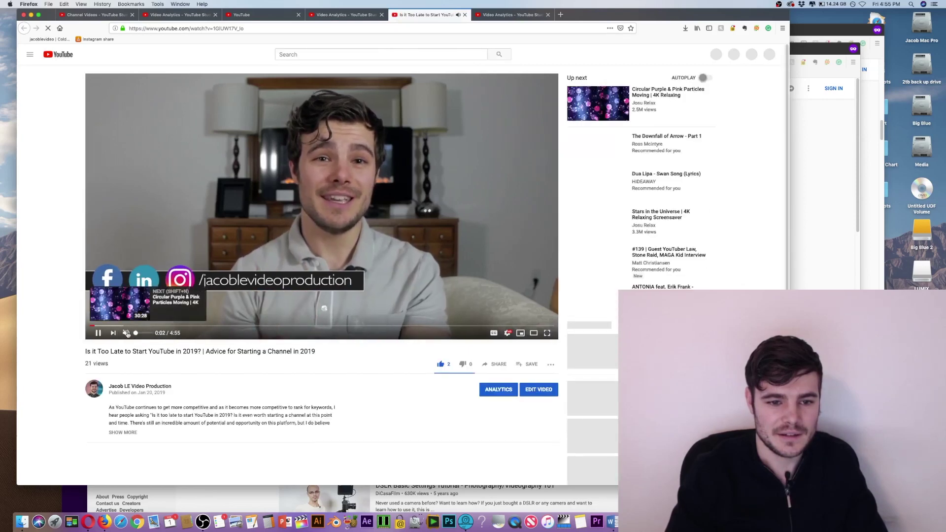
{"action": "left_click", "coordinate": [97, 333]}
{"action": "left_click", "coordinate": [538, 392]}
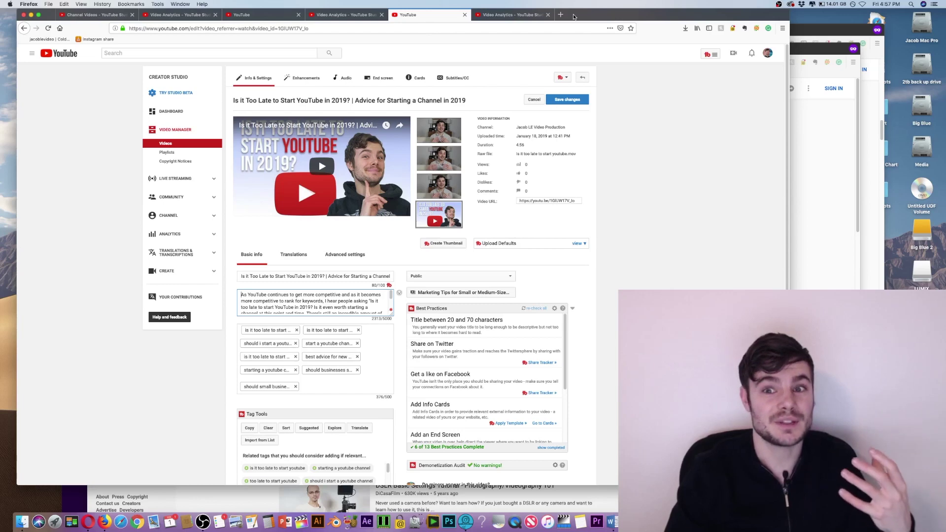
Return from the F-Stop / Apeture tutorial's analytics to the channel's list of videos
{"action": "left_click_drag", "start_coordinate": [573, 17], "coordinate": [629, 7]}
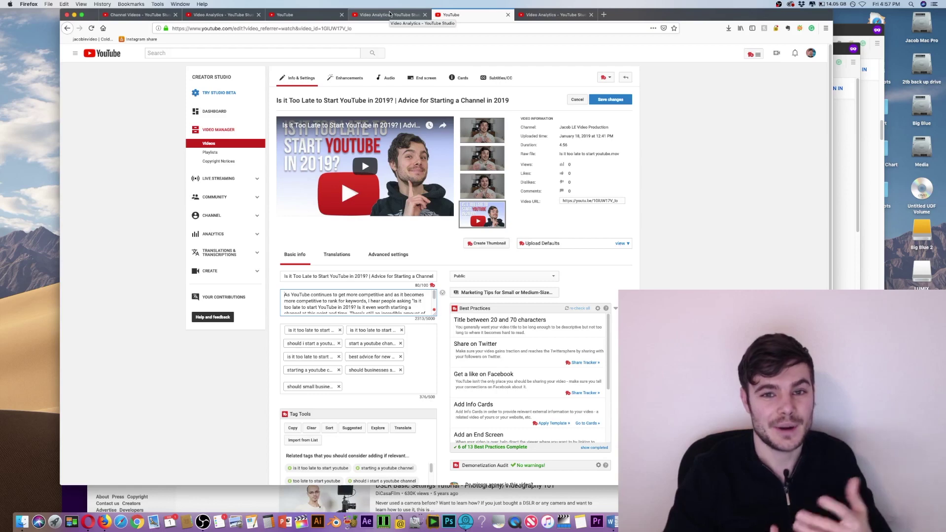
{"action": "left_click", "coordinate": [206, 13]}
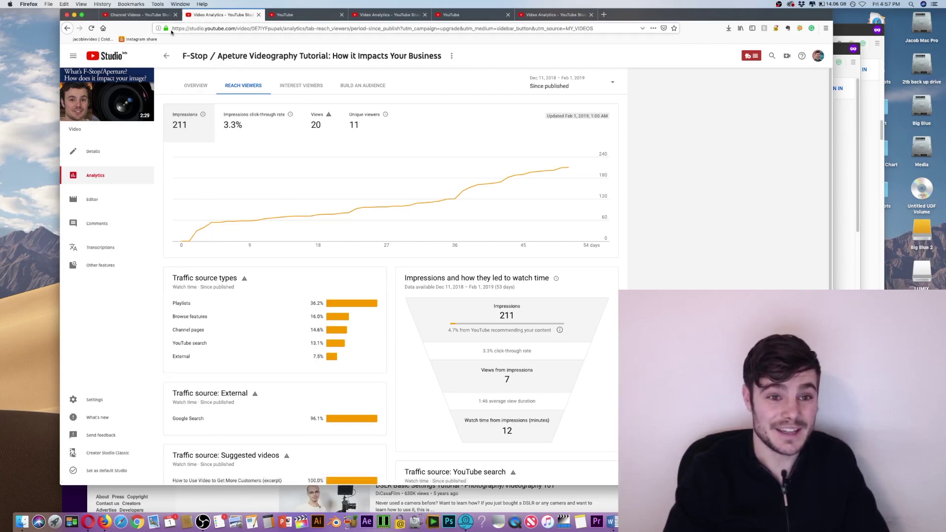
{"action": "left_click", "coordinate": [166, 57]}
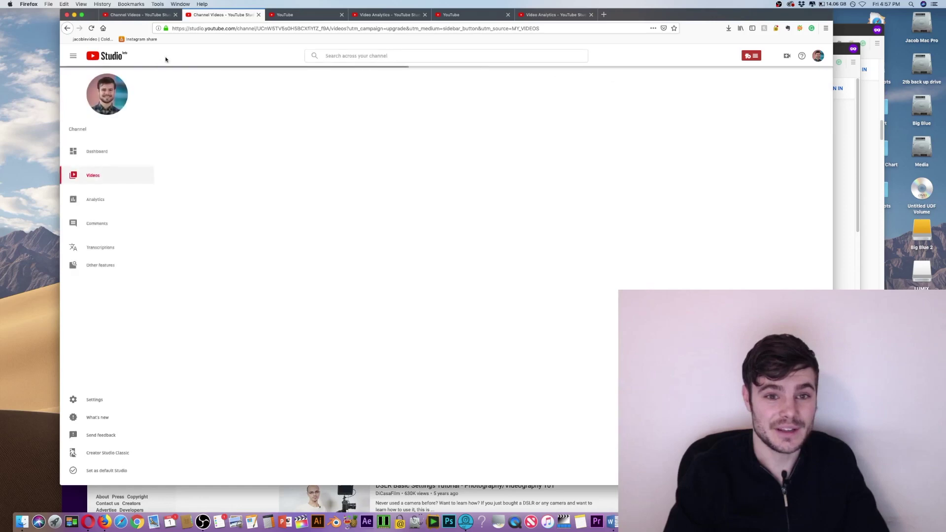